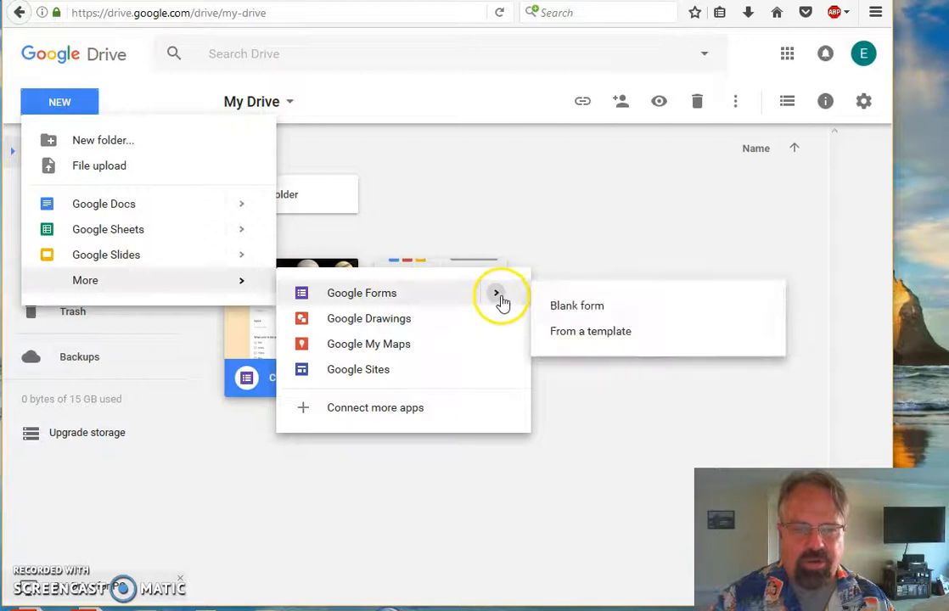
# - Open the template gallery and create a new quiz from the Blank Quiz card
pyautogui.click(584, 339)
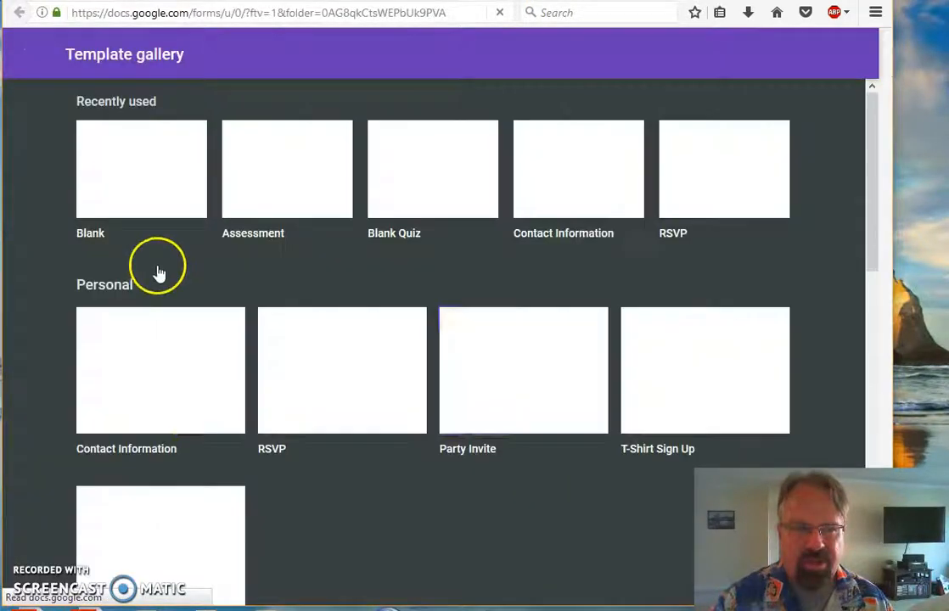
pyautogui.scroll(-6, 330, 450)
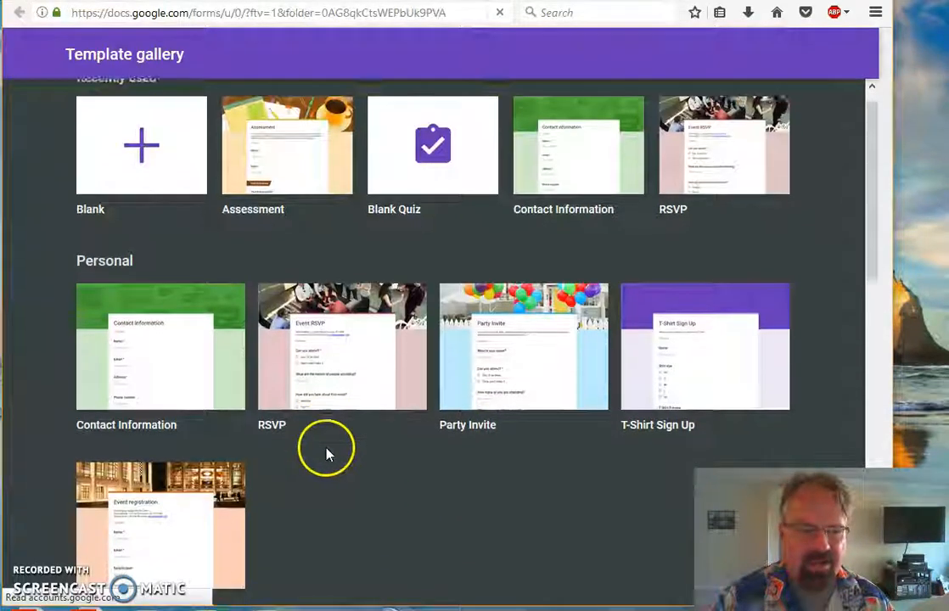
pyautogui.scroll(3, 329, 447)
pyautogui.scroll(3, 329, 446)
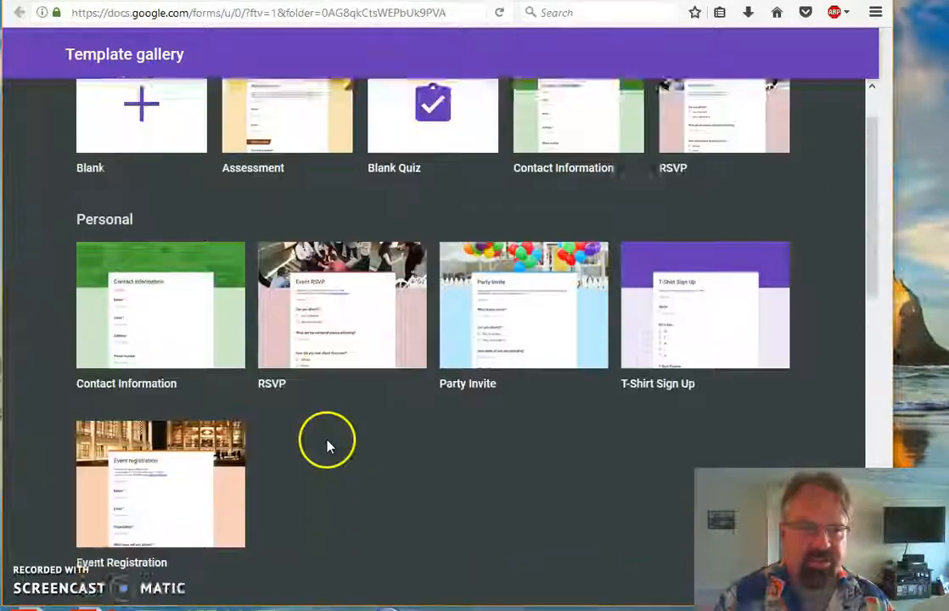
pyautogui.click(405, 190)
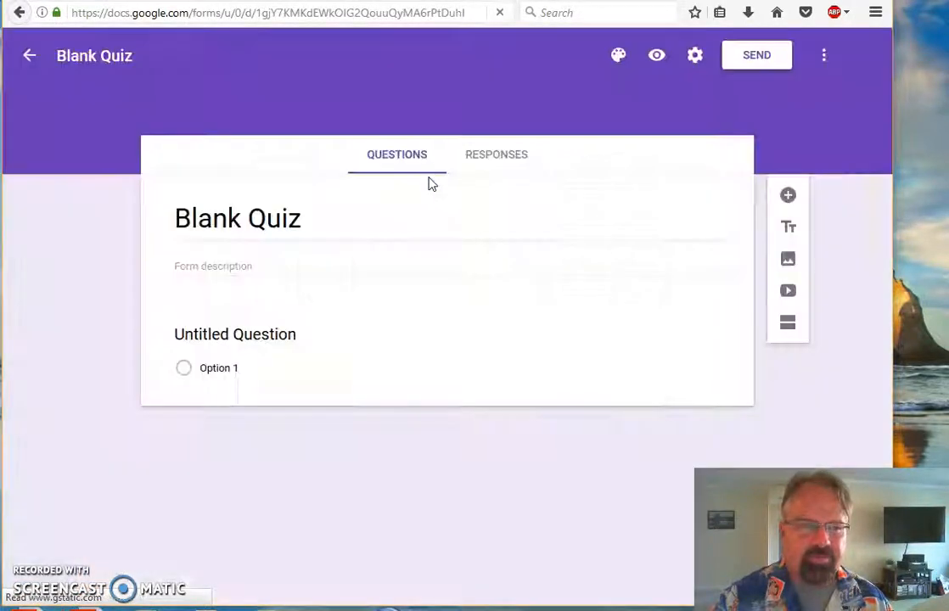
# - Replace the form title 'Blank Quiz' with 'Video Response'
pyautogui.moveTo(300, 214); pyautogui.dragTo(107, 214)
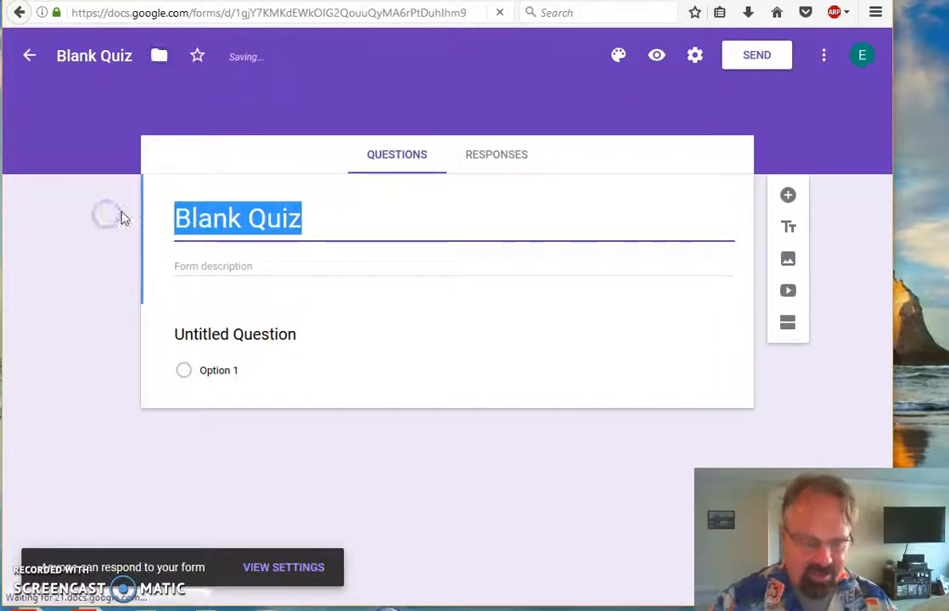
pyautogui.write('Vide')
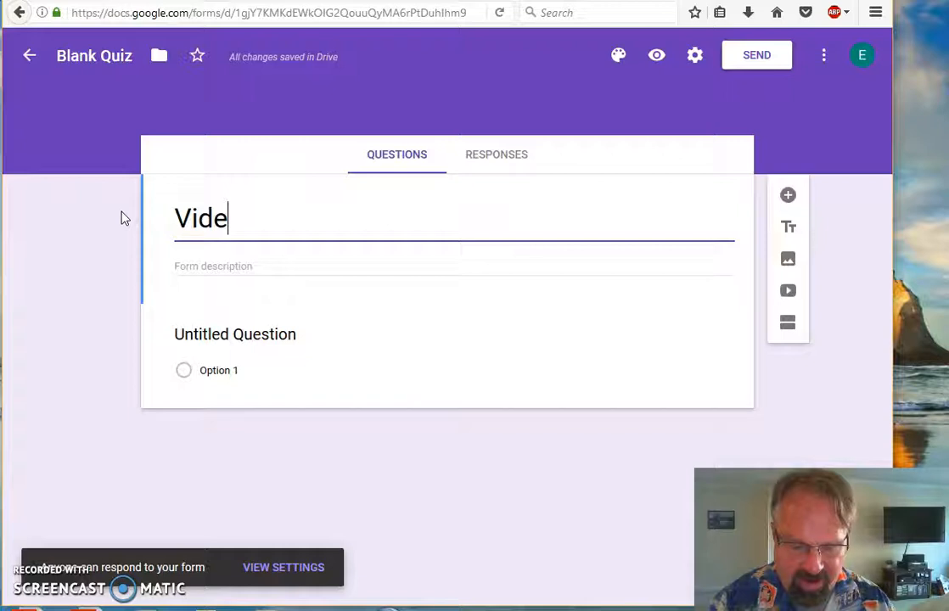
pyautogui.write('o response')
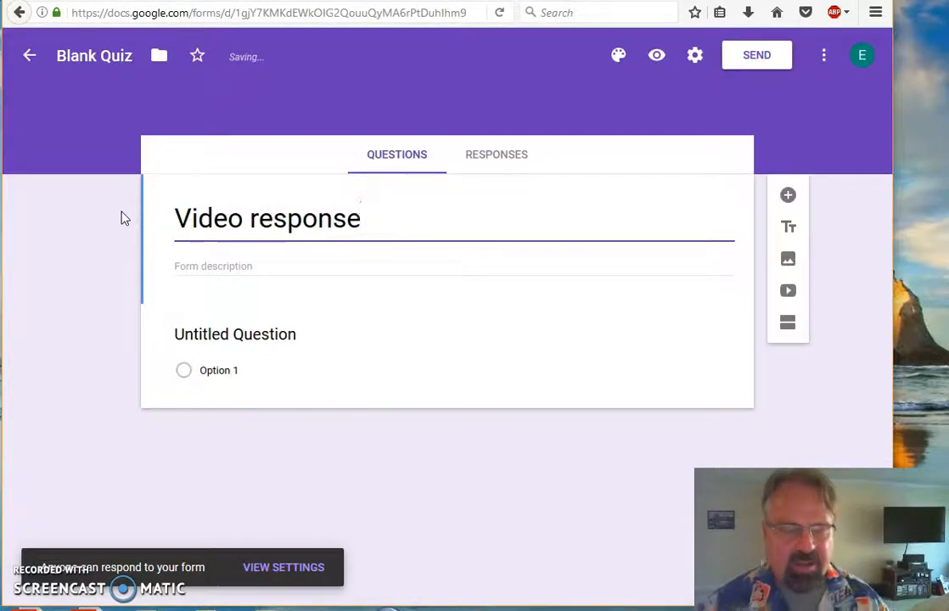
pyautogui.click(257, 218)
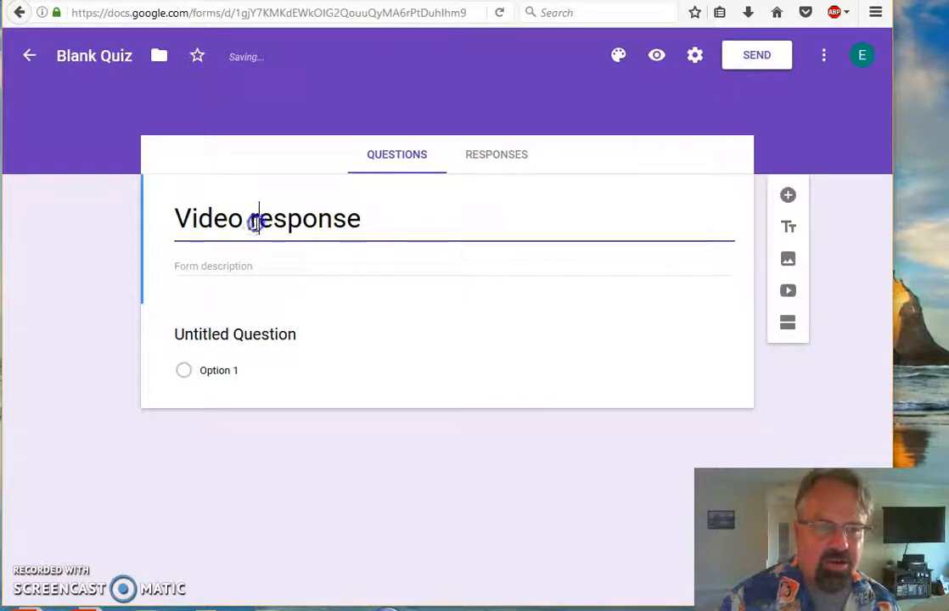
pyautogui.press('Delete')
pyautogui.write('R')
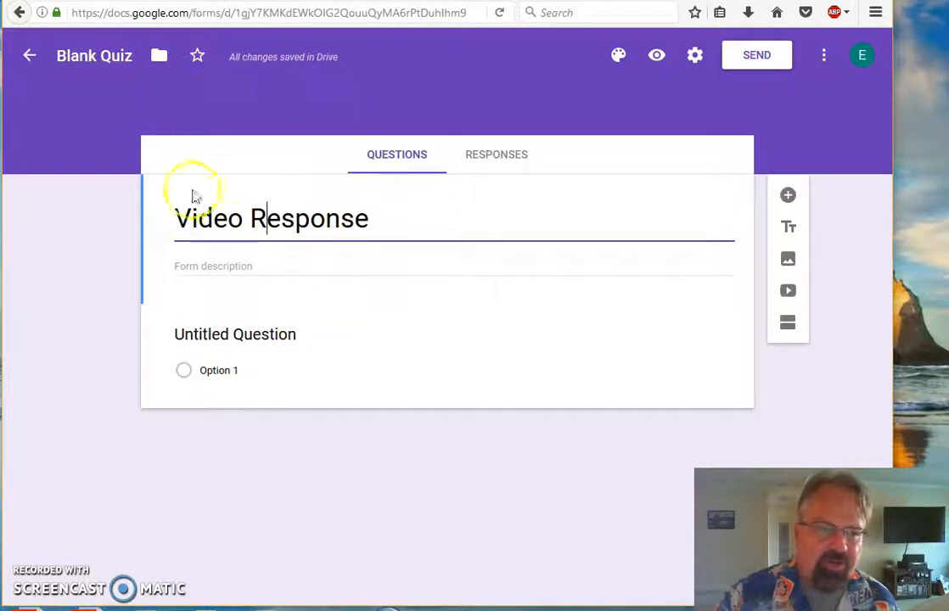
# - Rename the document from 'Blank Quiz' to 'Video response'
pyautogui.click(82, 57)
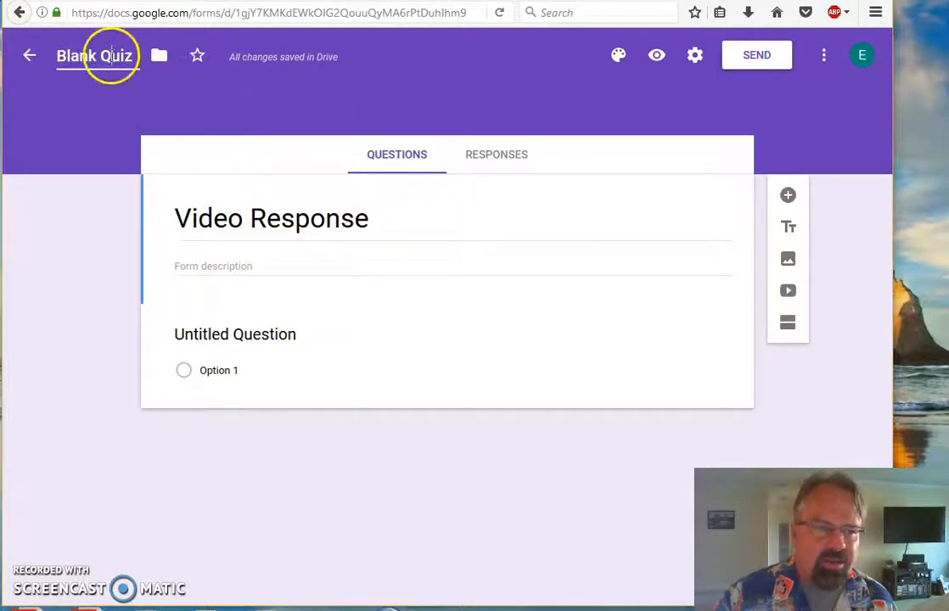
pyautogui.moveTo(133, 57); pyautogui.dragTo(61, 56)
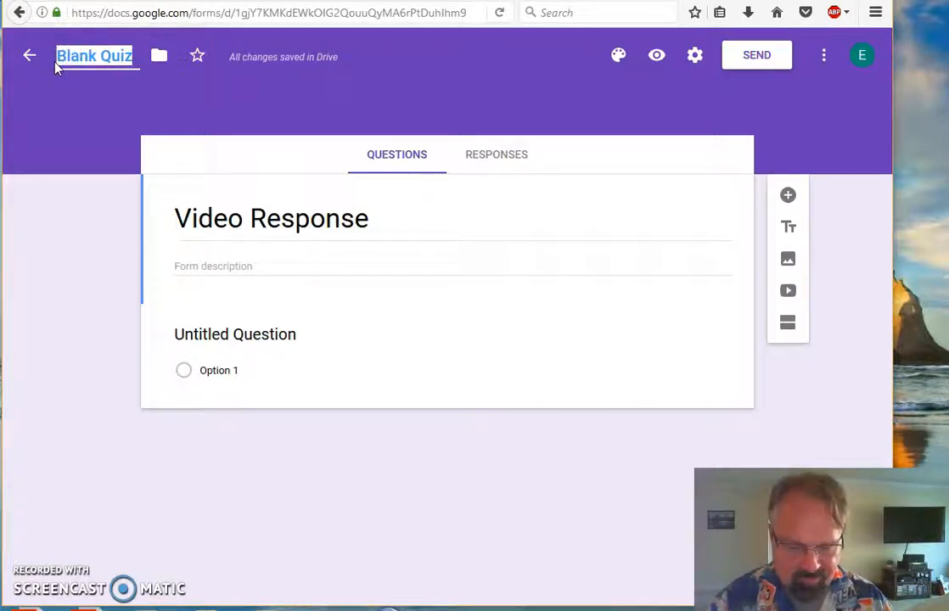
pyautogui.write('Video re')
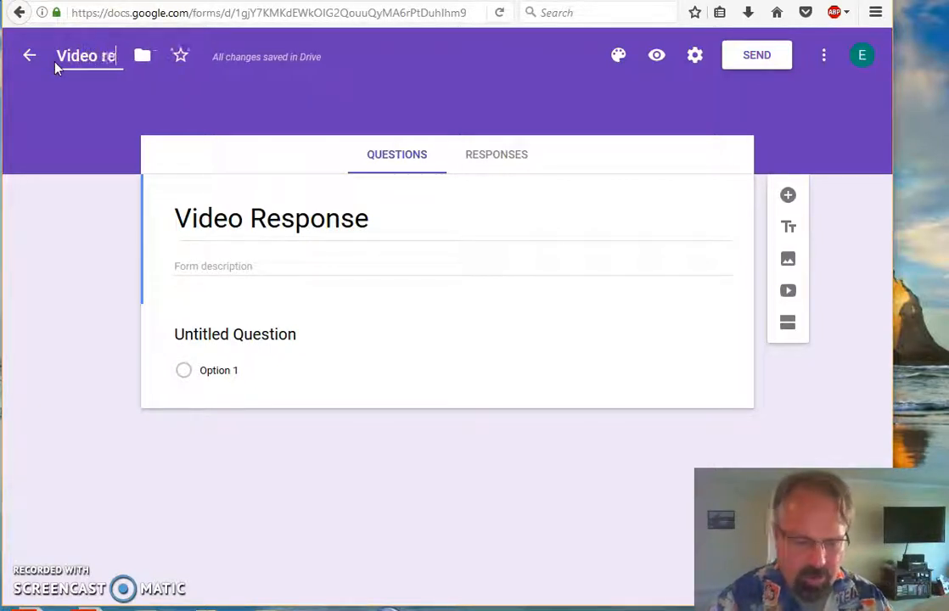
pyautogui.write('sponse')
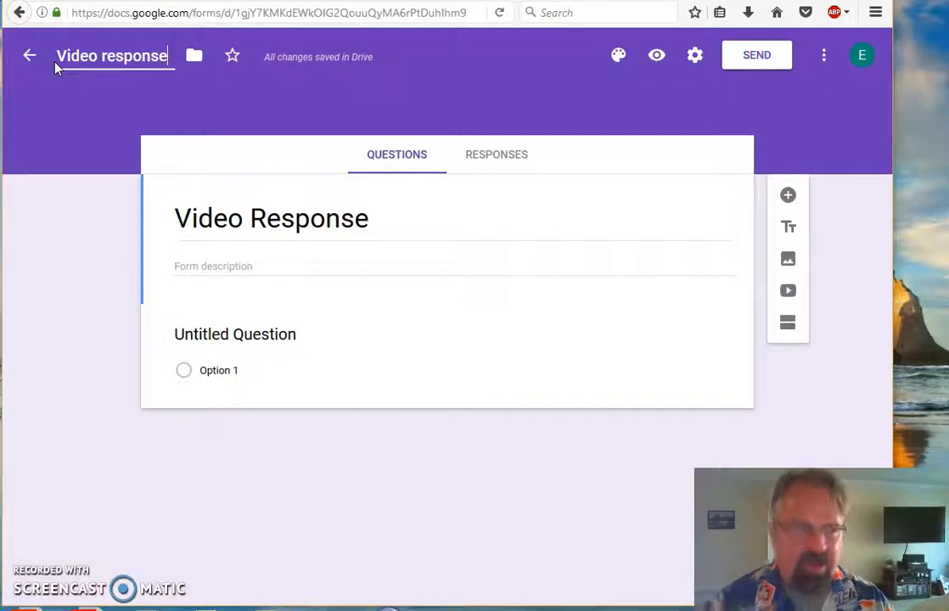
pyautogui.click(419, 161)
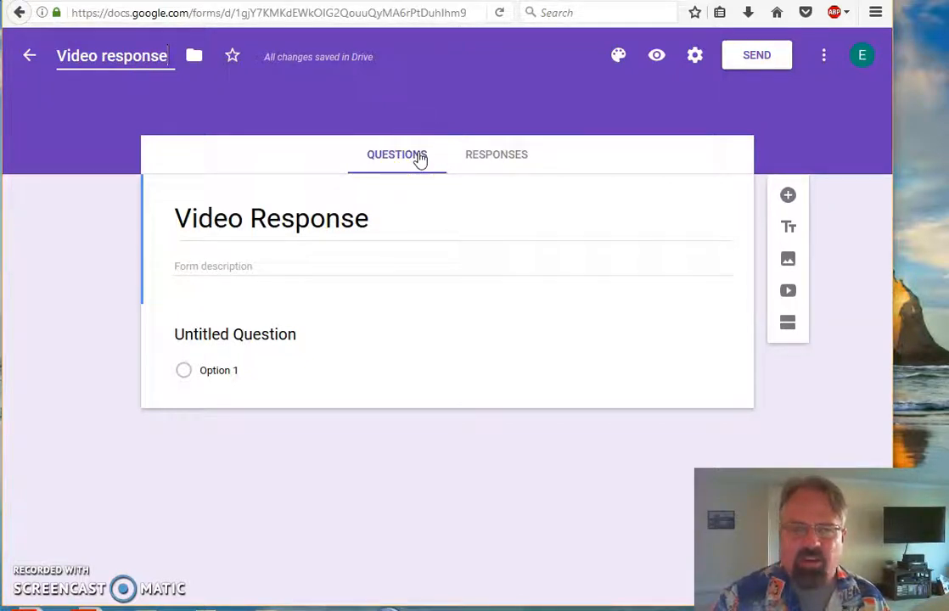
pyautogui.click(420, 153)
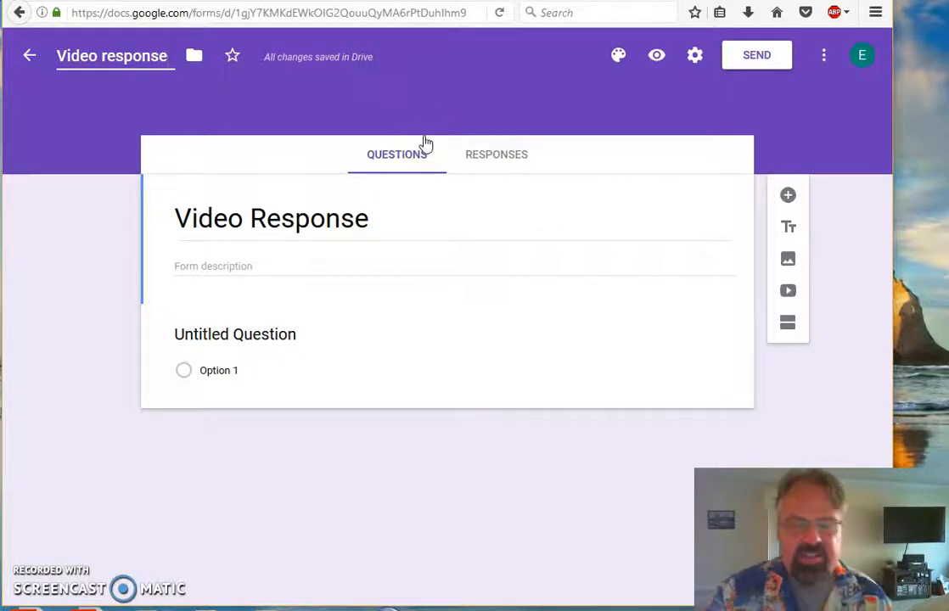
pyautogui.click(439, 140)
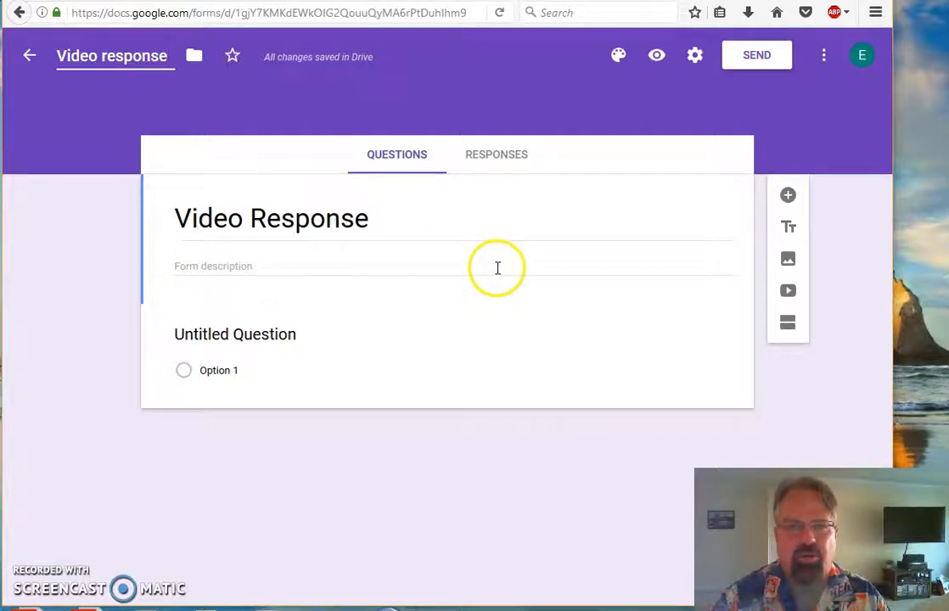
# - Search YouTube in the video dialog for 'Color theory for beginners'
pyautogui.click(788, 294)
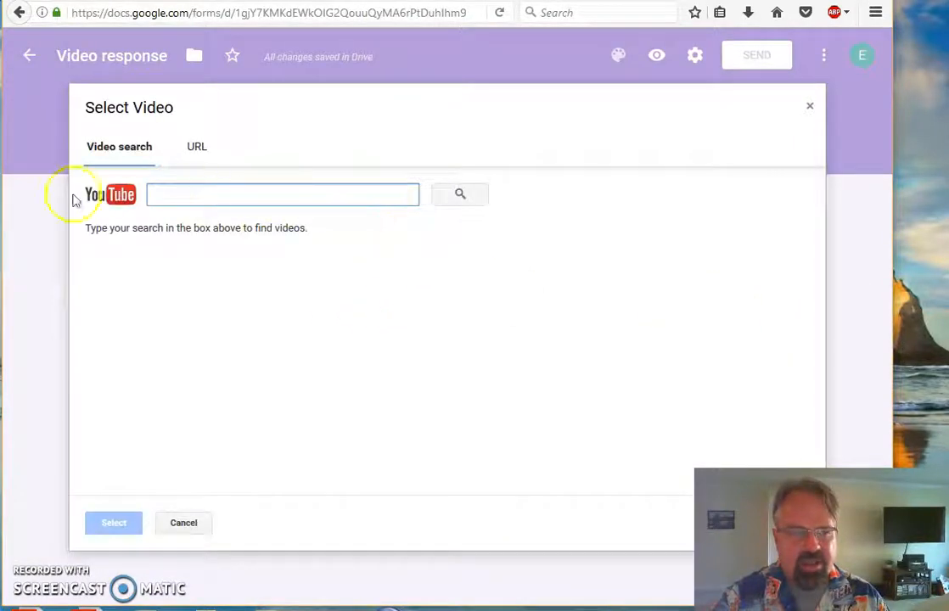
pyautogui.click(460, 197)
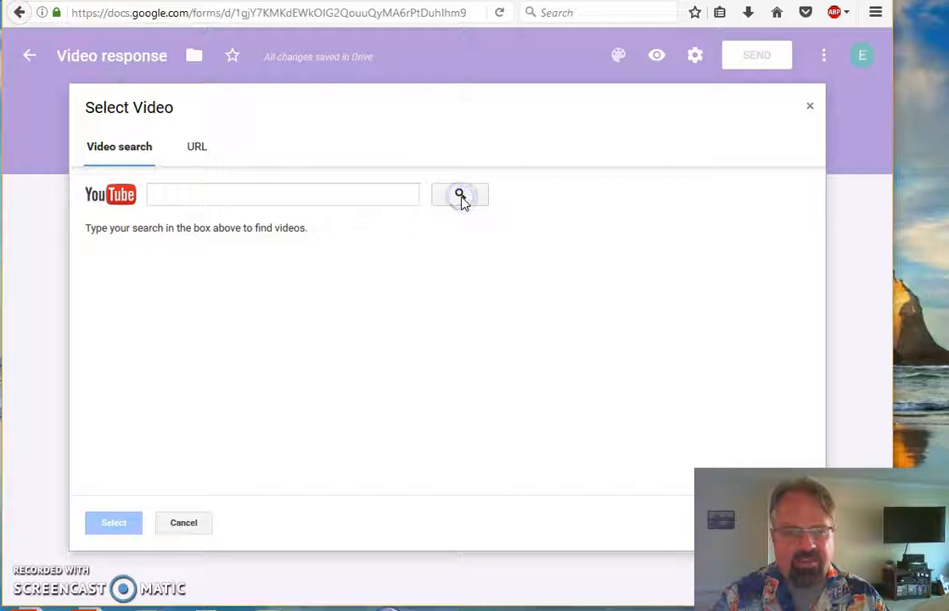
pyautogui.click(463, 194)
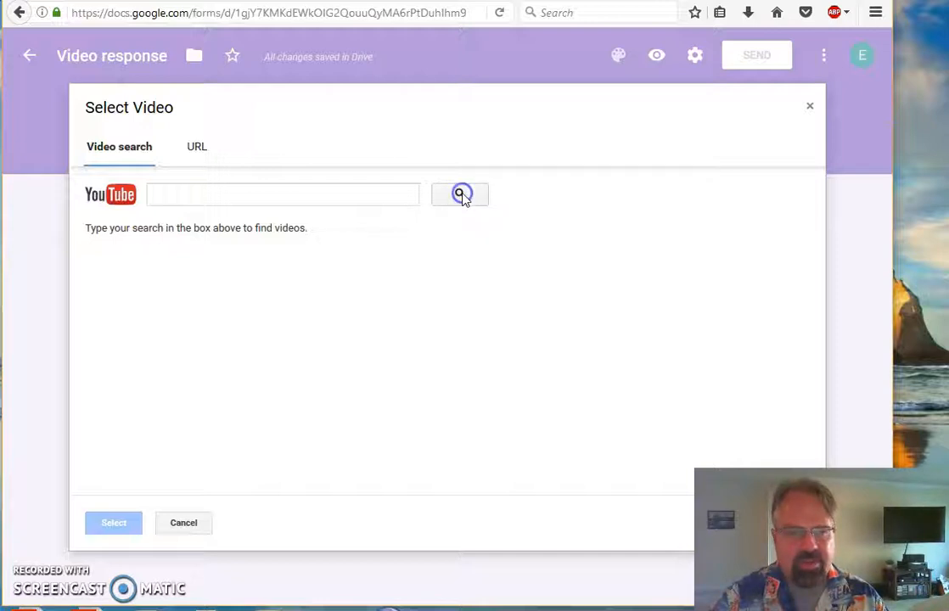
pyautogui.click(175, 194)
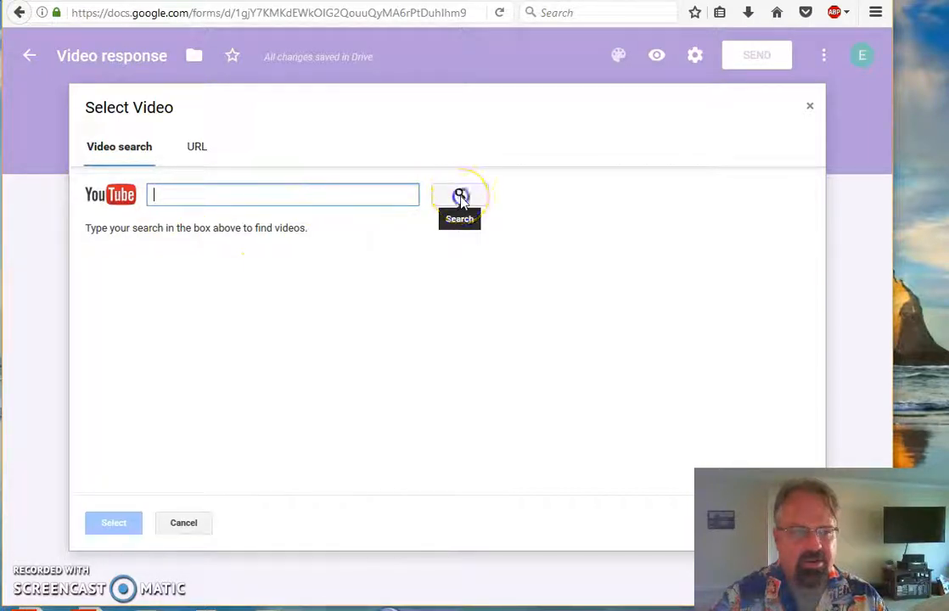
pyautogui.click(213, 196)
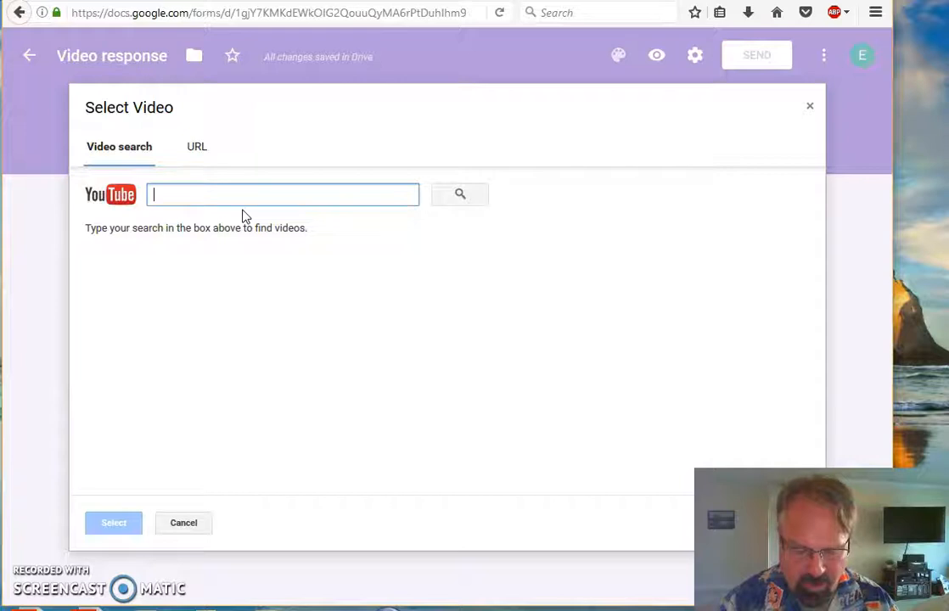
pyautogui.write('Color theory for beginners')
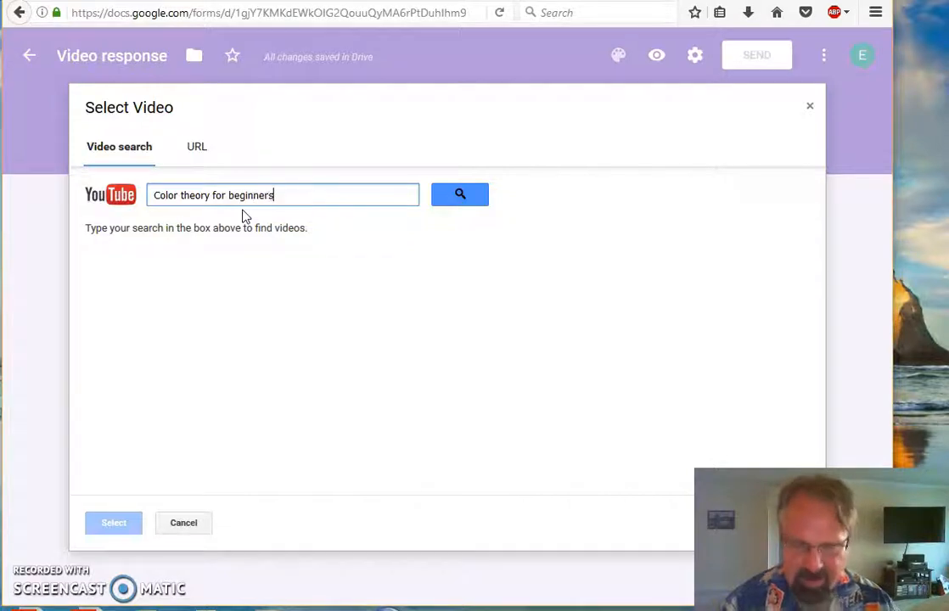
pyautogui.press('Return')
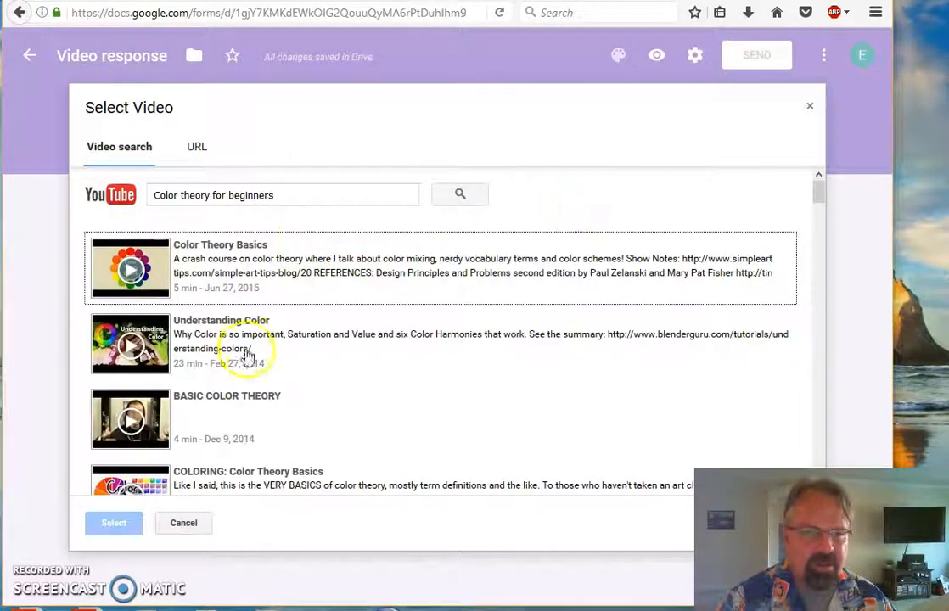
# - Insert the Color Theory Basics result into the quiz
pyautogui.scroll(-10, 431, 275)
pyautogui.scroll(-15, 430, 275)
pyautogui.scroll(-3, 432, 276)
pyautogui.scroll(7, 434, 277)
pyautogui.scroll(15, 437, 278)
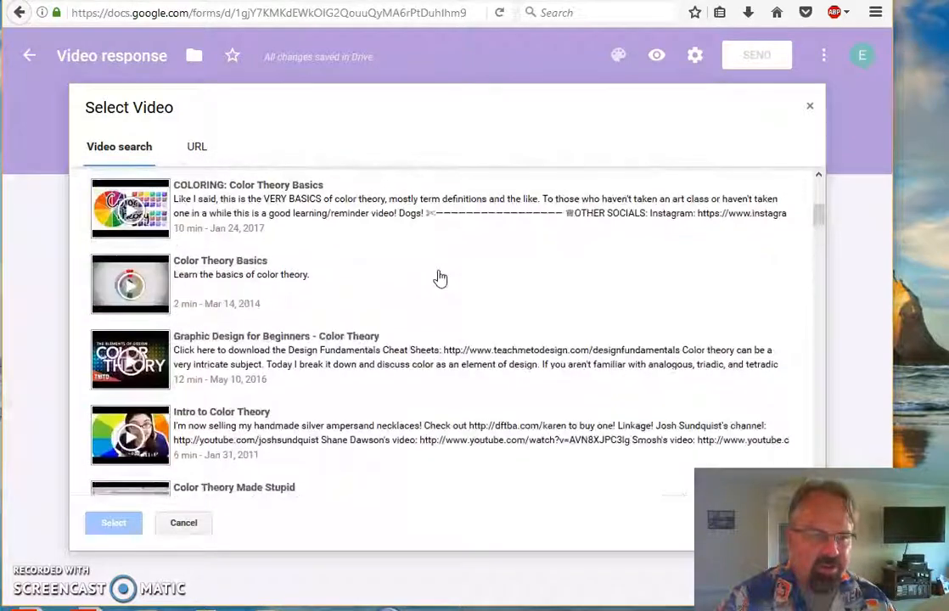
pyautogui.scroll(5, 438, 277)
pyautogui.click(284, 270)
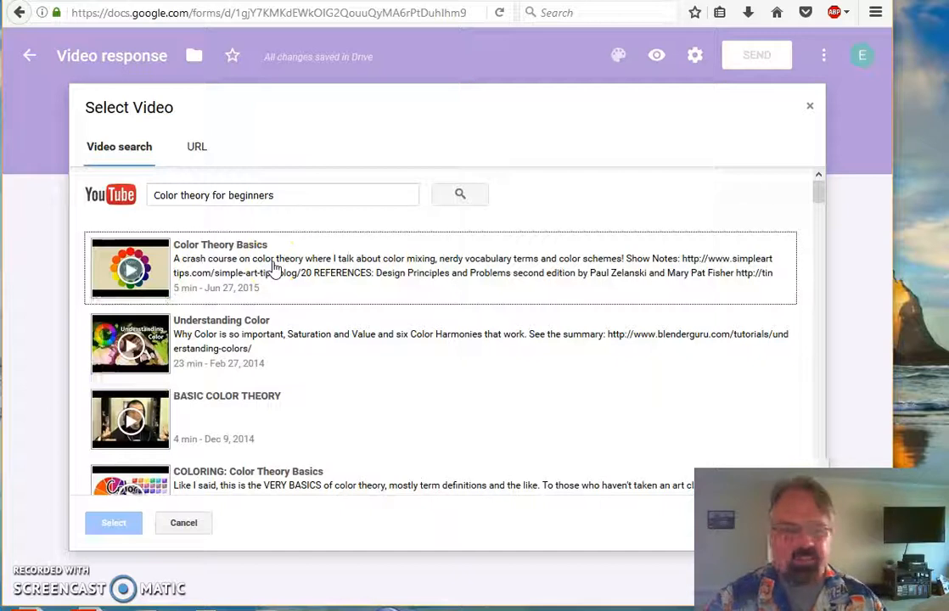
pyautogui.doubleClick(273, 268)
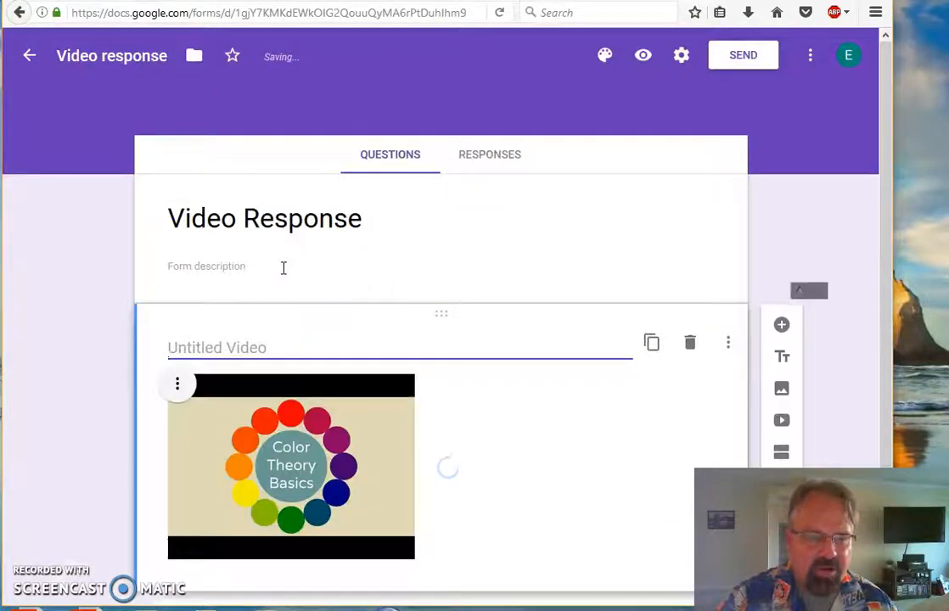
# - Retitle the Untitled Question below the video 'What are complementary colors?'
pyautogui.scroll(-3, 628, 322)
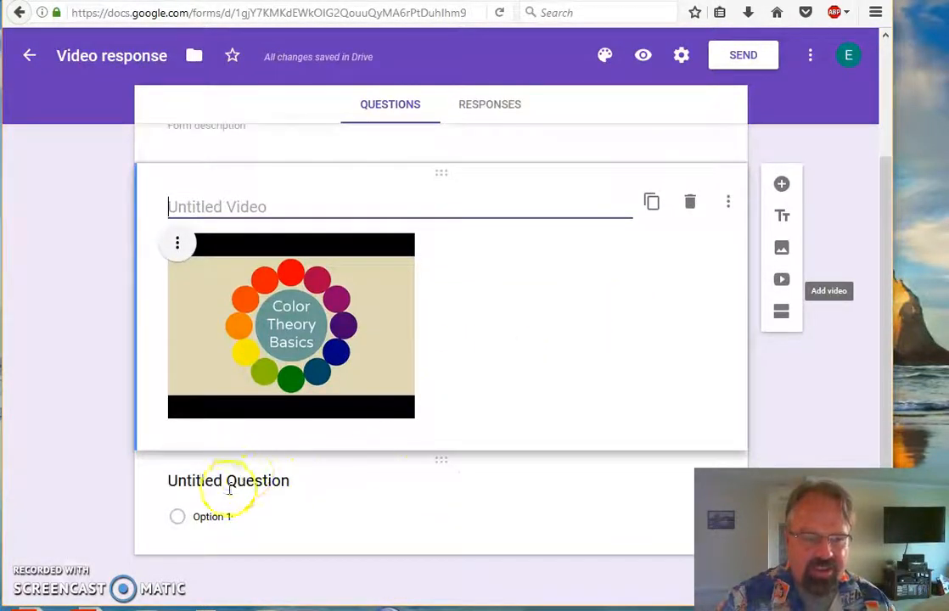
pyautogui.click(226, 481)
pyautogui.click(293, 387)
pyautogui.moveTo(292, 387); pyautogui.dragTo(103, 388)
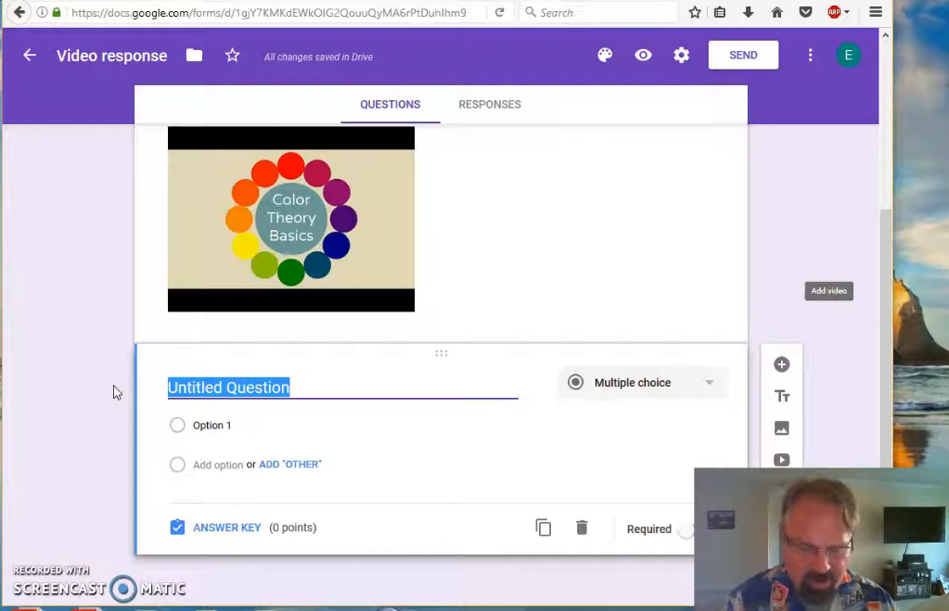
pyautogui.write('What are compl')
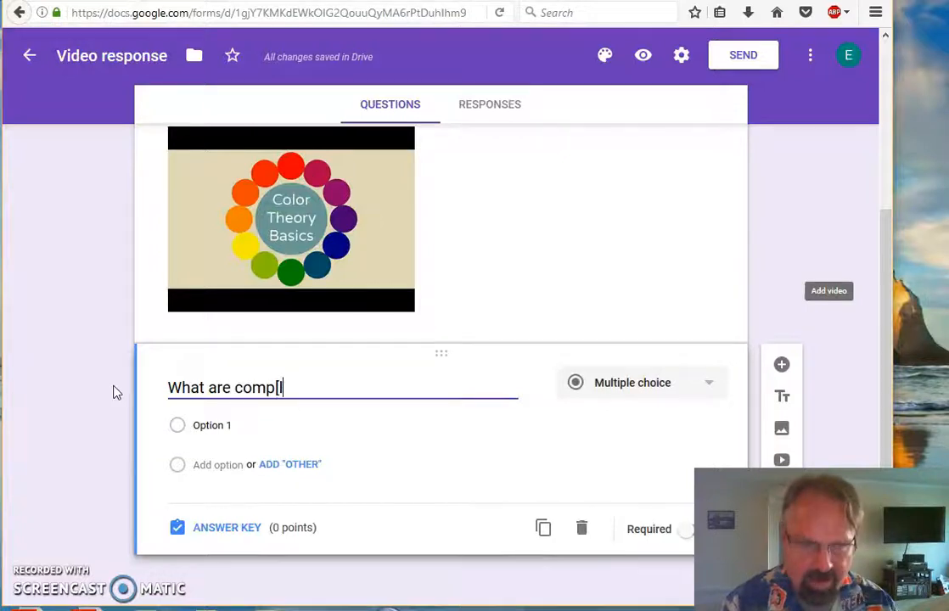
pyautogui.press('BackSpace')
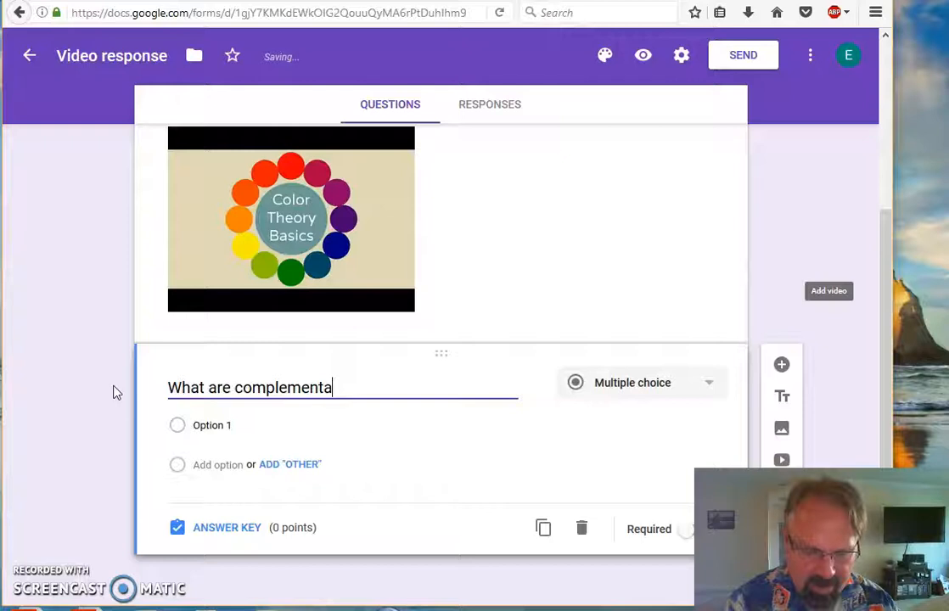
pyautogui.write('lementary colors?')
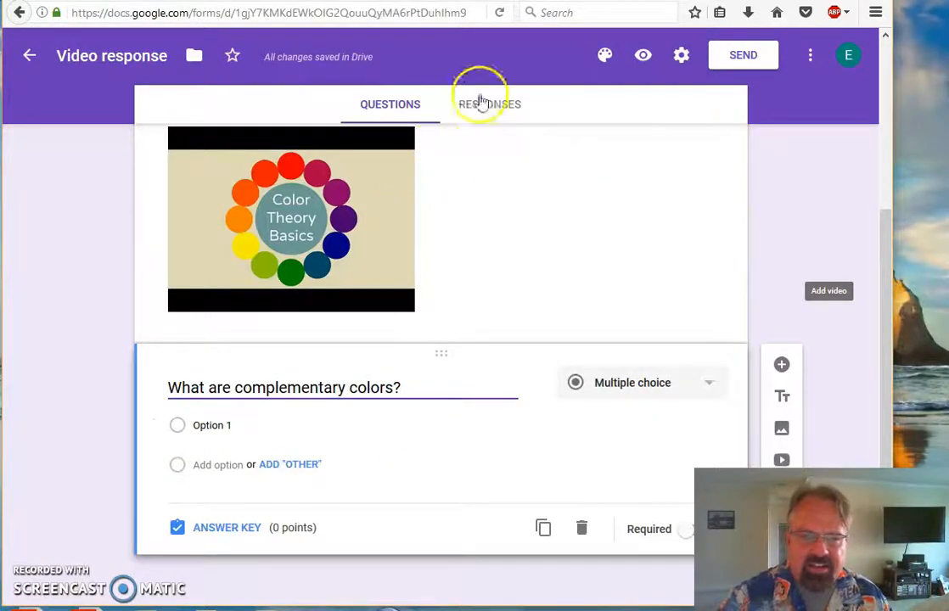
# - Preview the Video response form, then close the preview tab
pyautogui.click(642, 56)
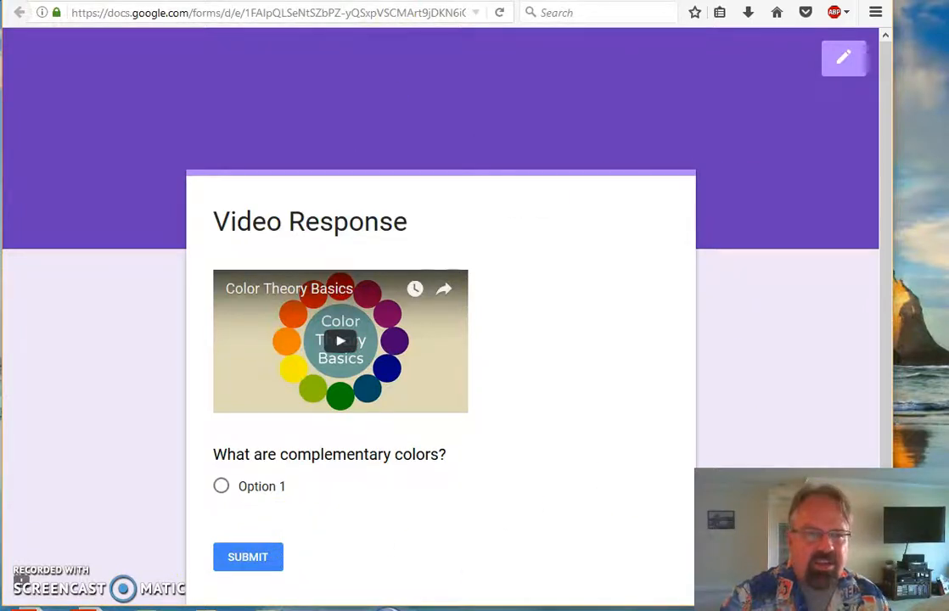
pyautogui.hotkey('ctrl', 'w')
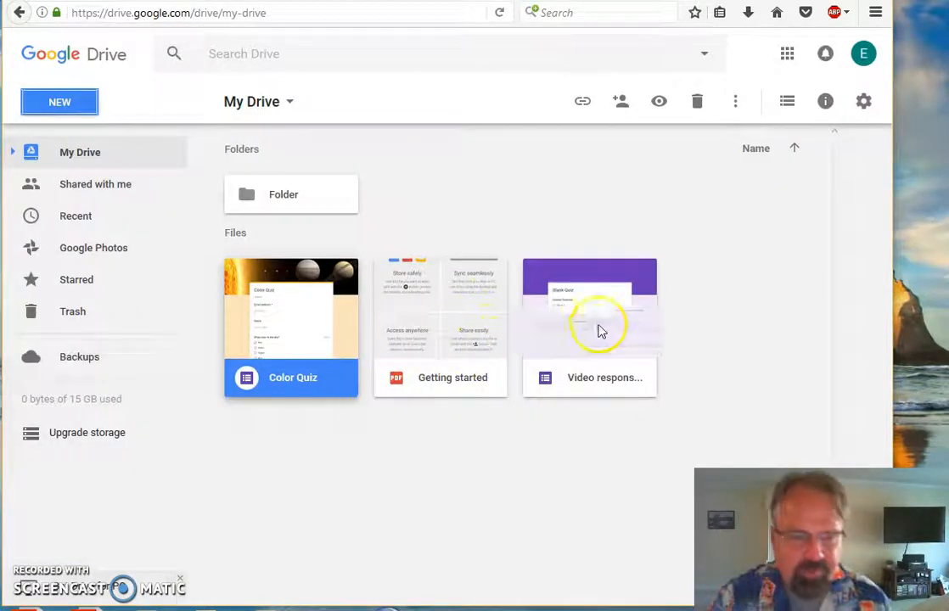
# - Open the Color Quiz form from My Drive and preview it as a respondent
pyautogui.doubleClick(266, 311)
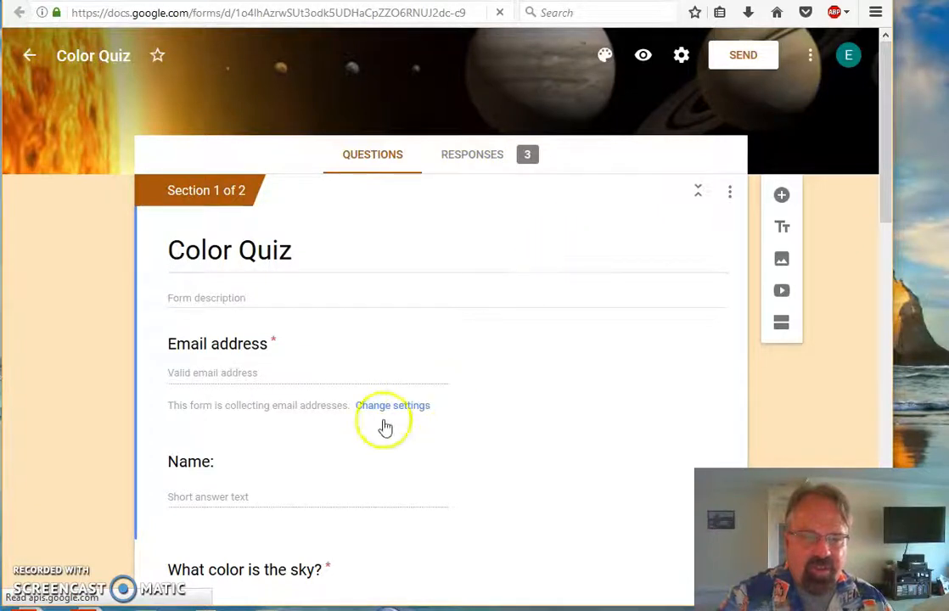
pyautogui.click(643, 55)
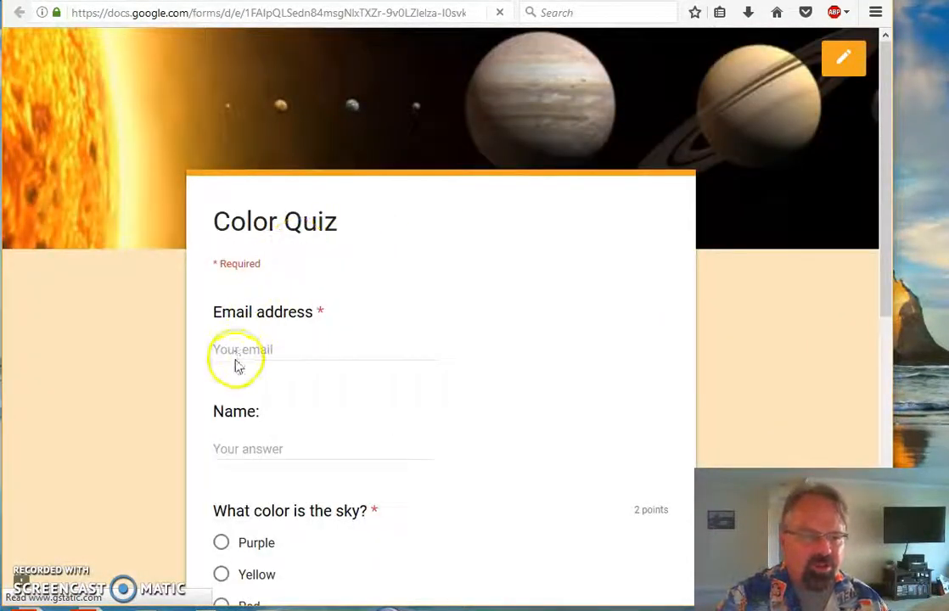
# - Enter an email and name, answer Blue and Yellow, and continue to page 2
pyautogui.click(236, 351)
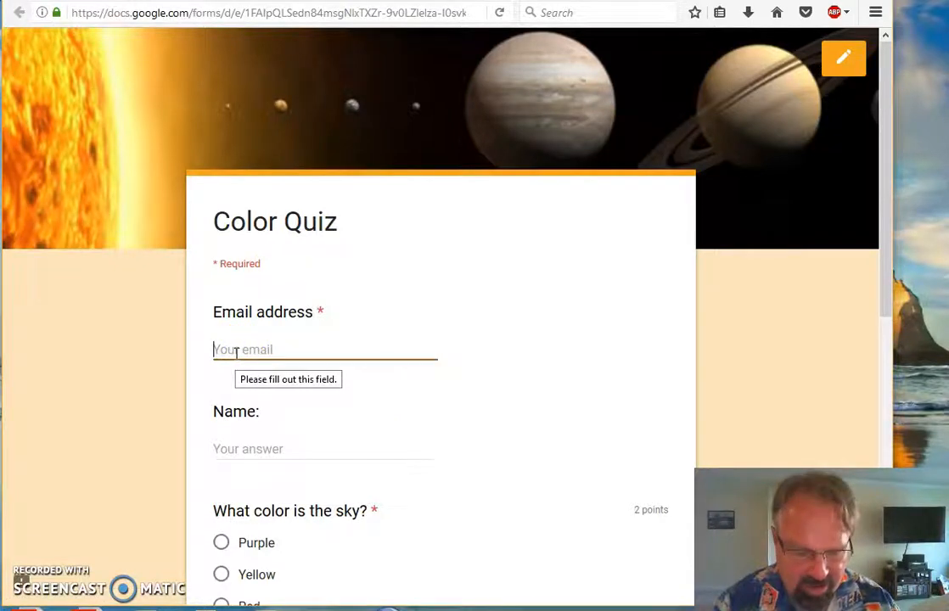
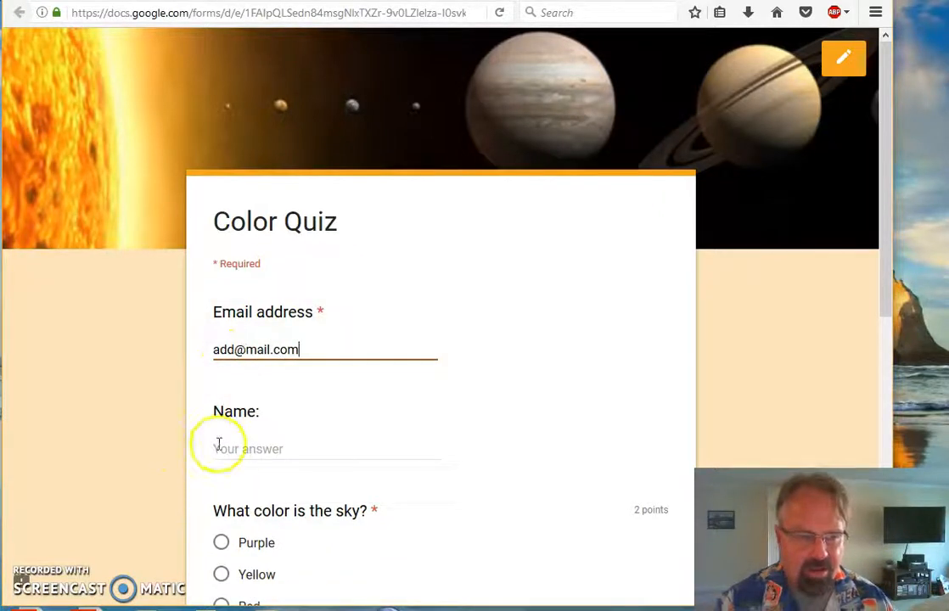
pyautogui.click(220, 449)
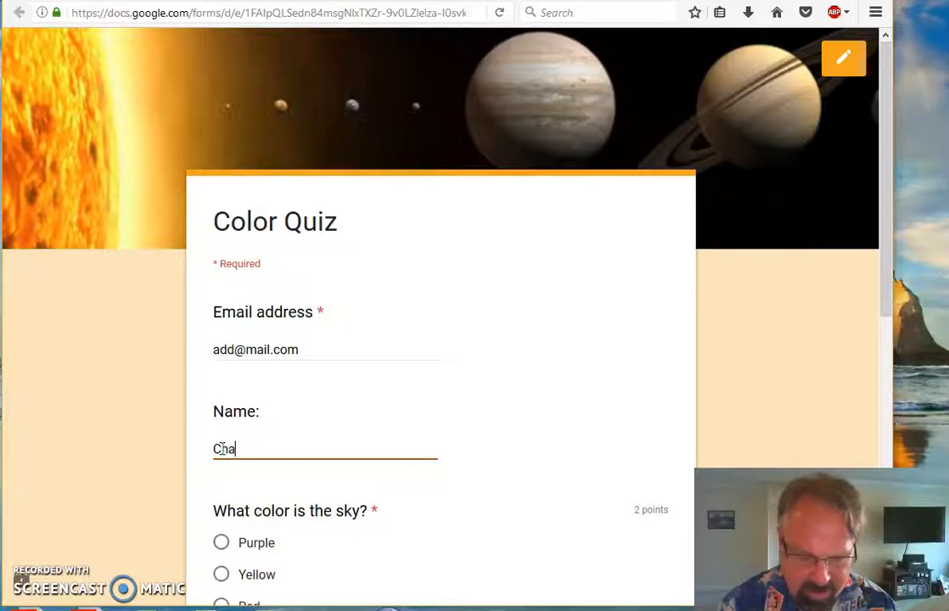
pyautogui.scroll(-2, 222, 447)
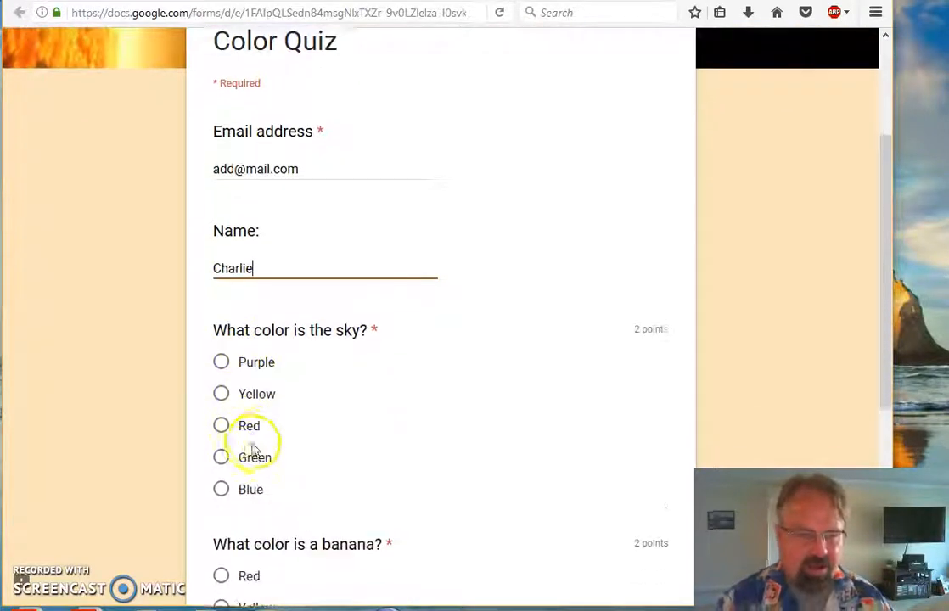
pyautogui.click(223, 488)
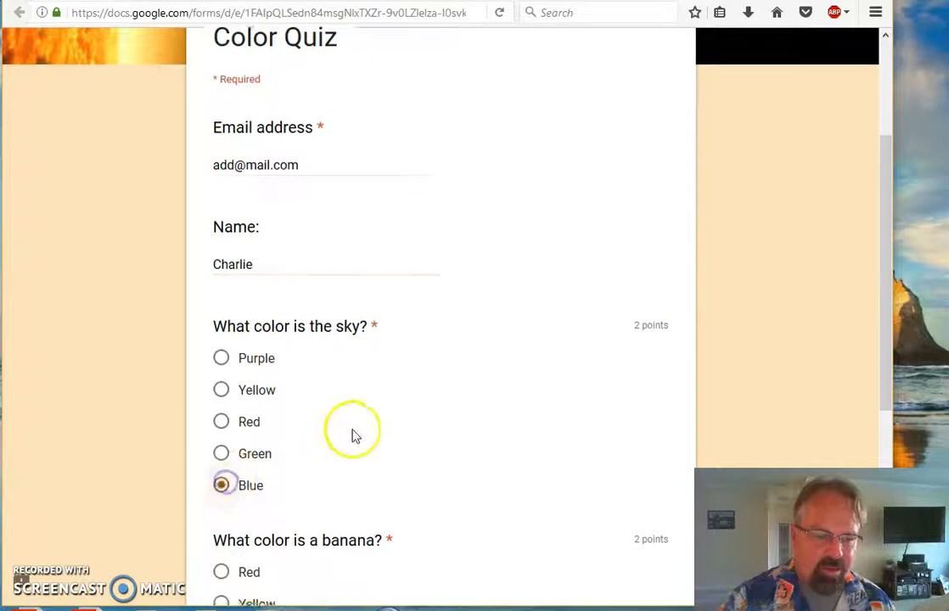
pyautogui.scroll(-4, 351, 425)
pyautogui.click(222, 257)
pyautogui.click(249, 423)
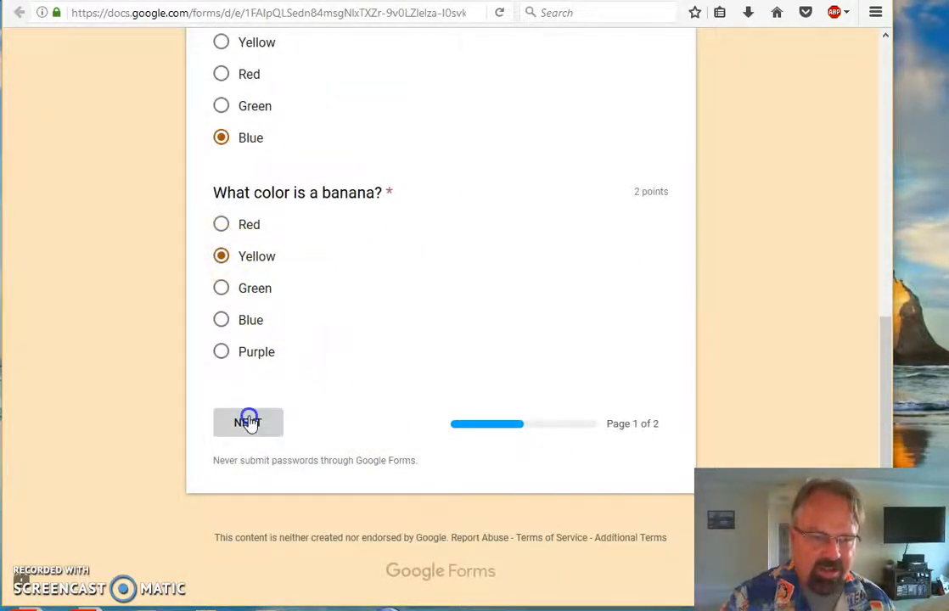
# - Type an answer to the continents question and rate the quiz 10
pyautogui.scroll(-5, 399, 388)
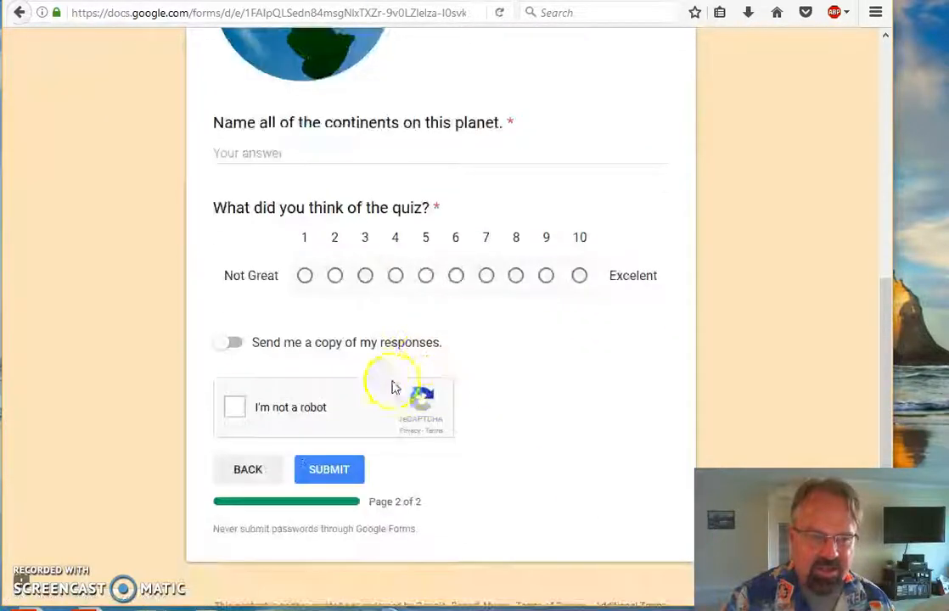
pyautogui.click(328, 150)
pyautogui.write('sdtudfjkdfhkkghkfgkltfukdtu')
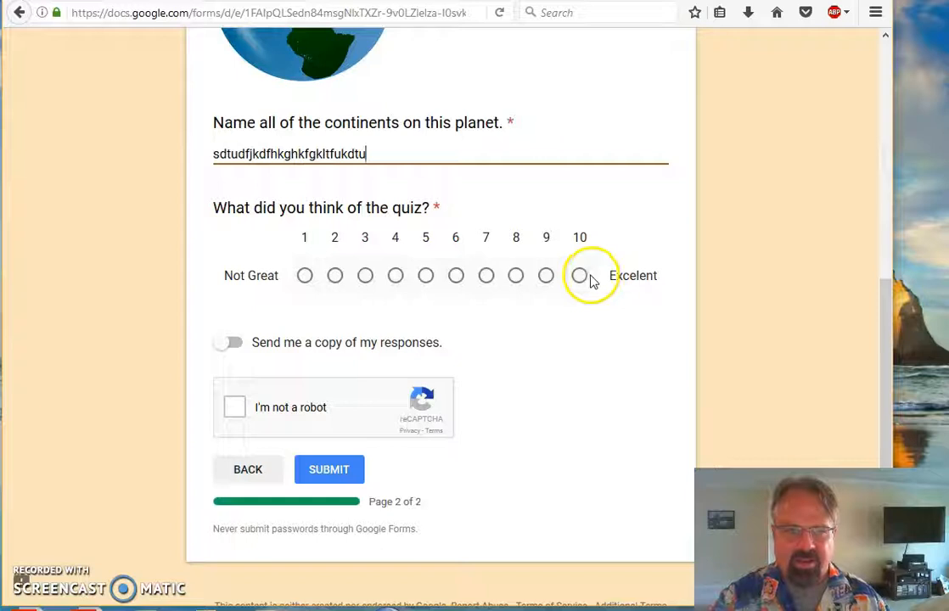
pyautogui.click(582, 278)
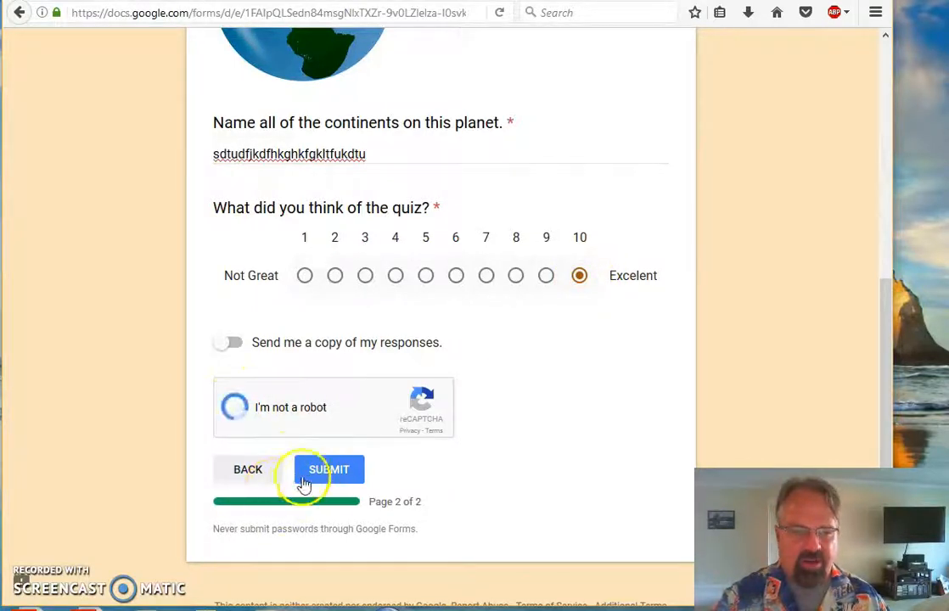
# - Pass the reCAPTCHA car-image challenge and submit the Color Quiz response
pyautogui.click(517, 289)
pyautogui.click(517, 390)
pyautogui.click(404, 298)
pyautogui.click(456, 511)
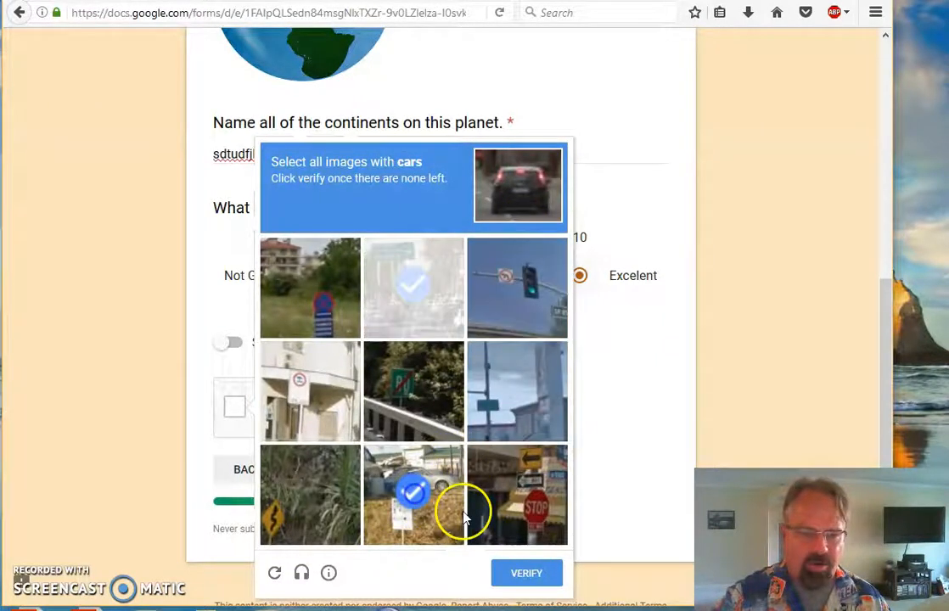
pyautogui.click(532, 575)
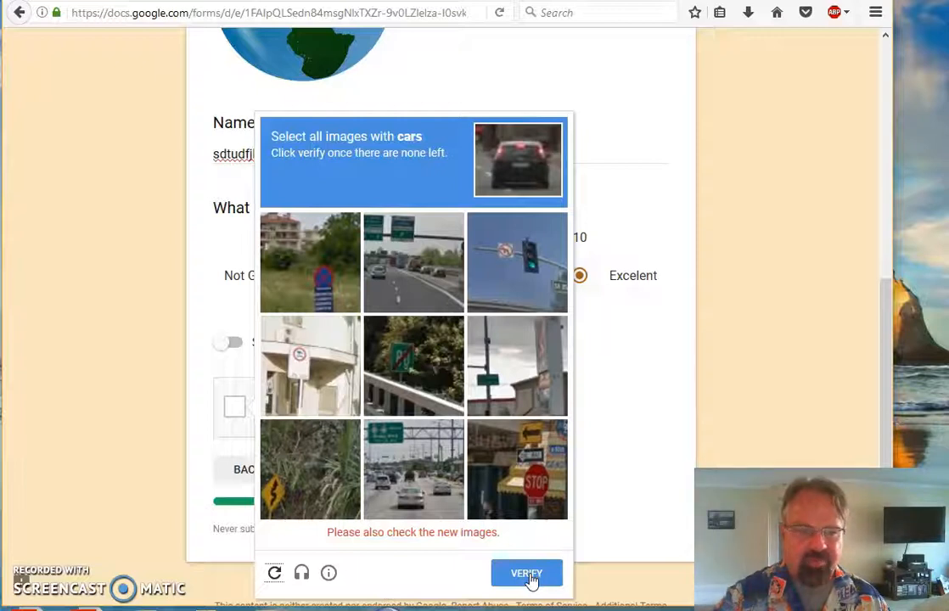
pyautogui.click(408, 280)
pyautogui.click(414, 515)
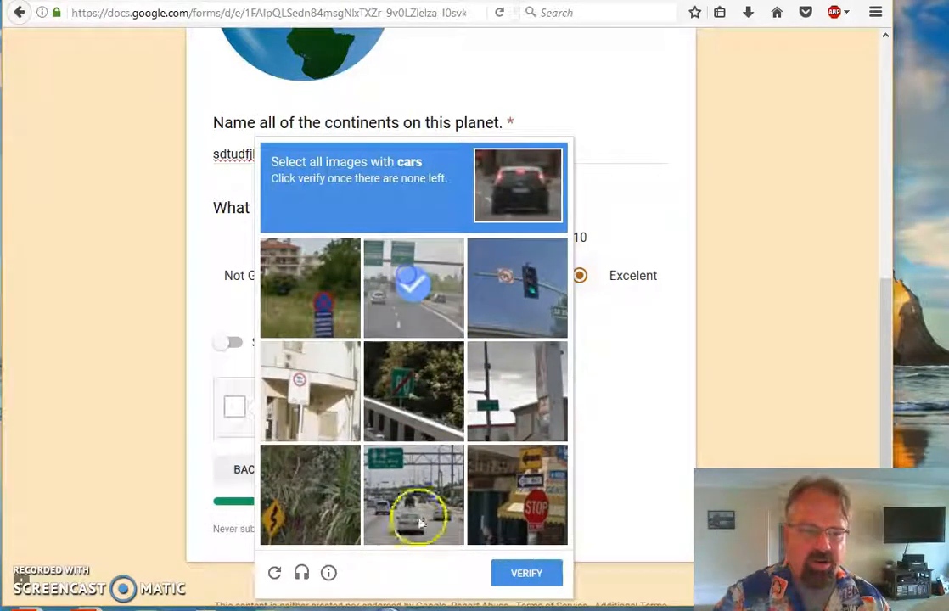
pyautogui.click(525, 575)
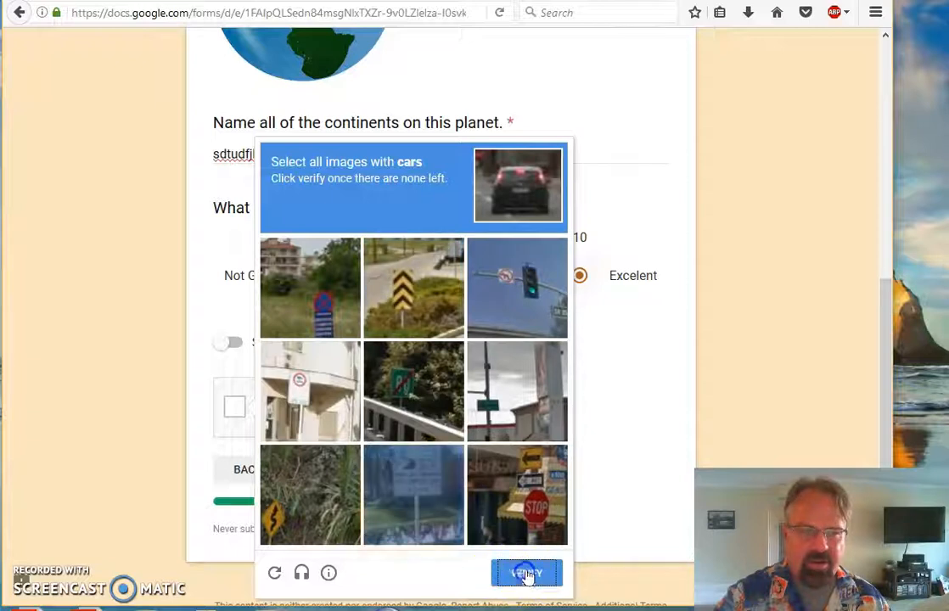
pyautogui.click(321, 474)
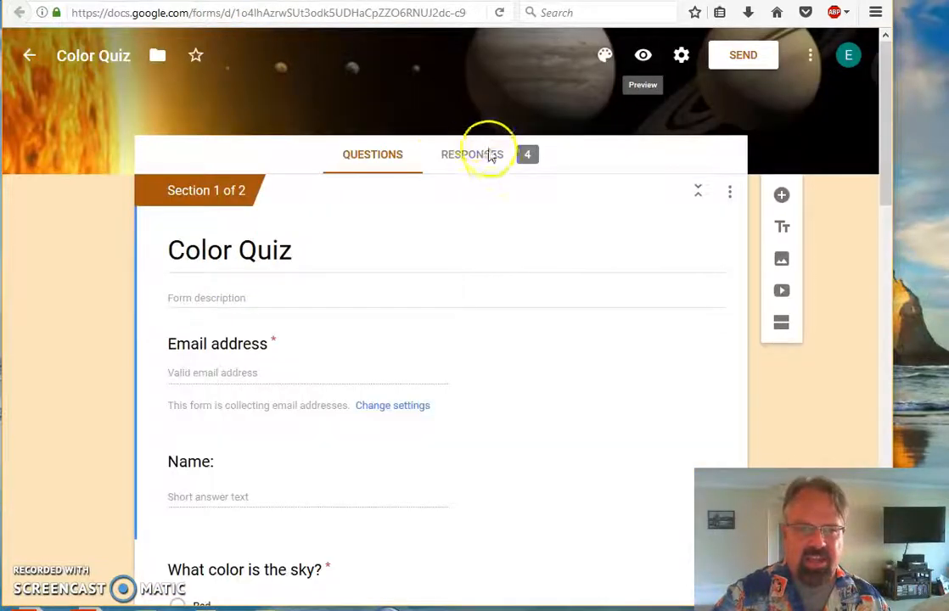
pyautogui.click(489, 160)
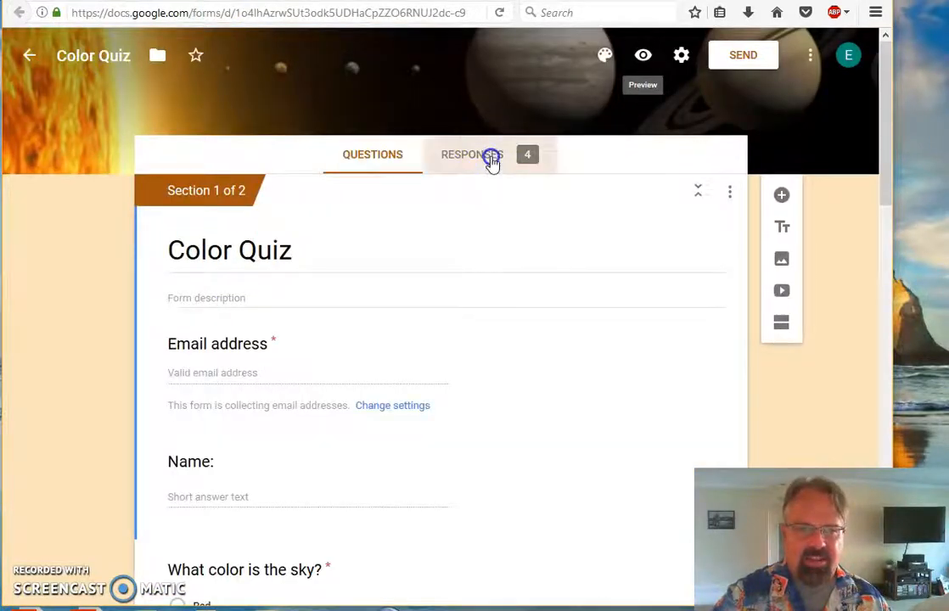
pyautogui.scroll(-5, 599, 333)
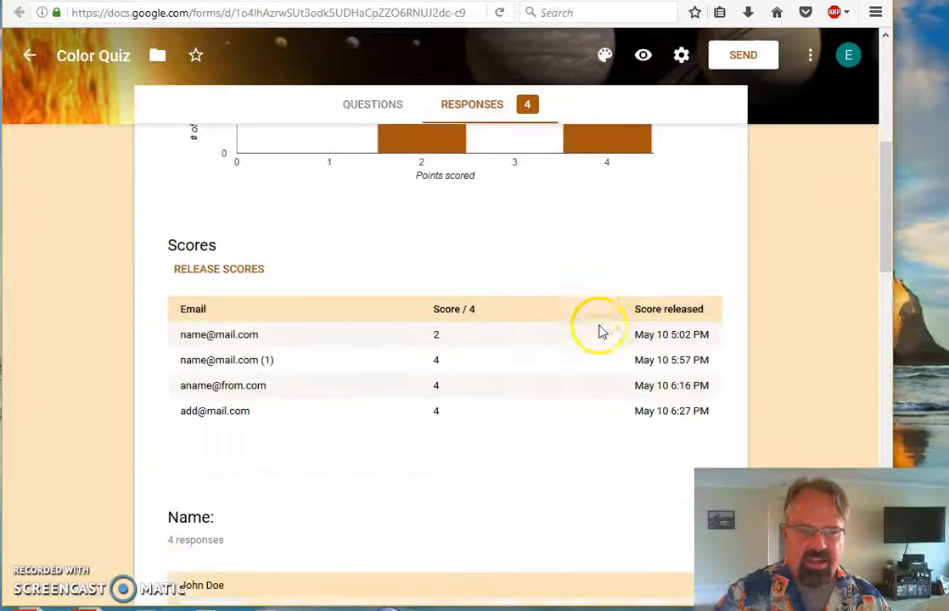
pyautogui.scroll(4, 600, 331)
pyautogui.scroll(-2, 599, 331)
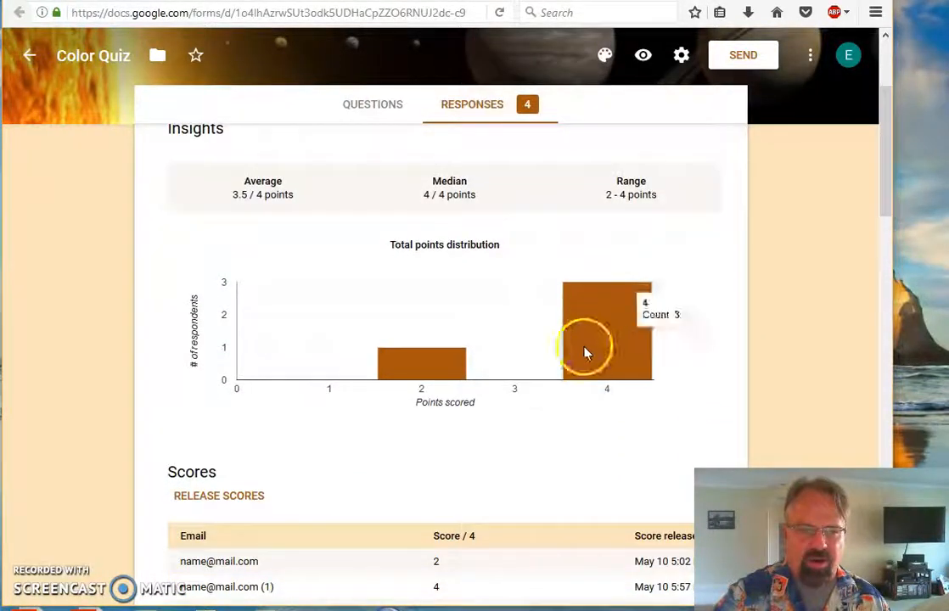
pyautogui.scroll(-3, 576, 329)
pyautogui.scroll(1, 545, 265)
pyautogui.scroll(3, 553, 253)
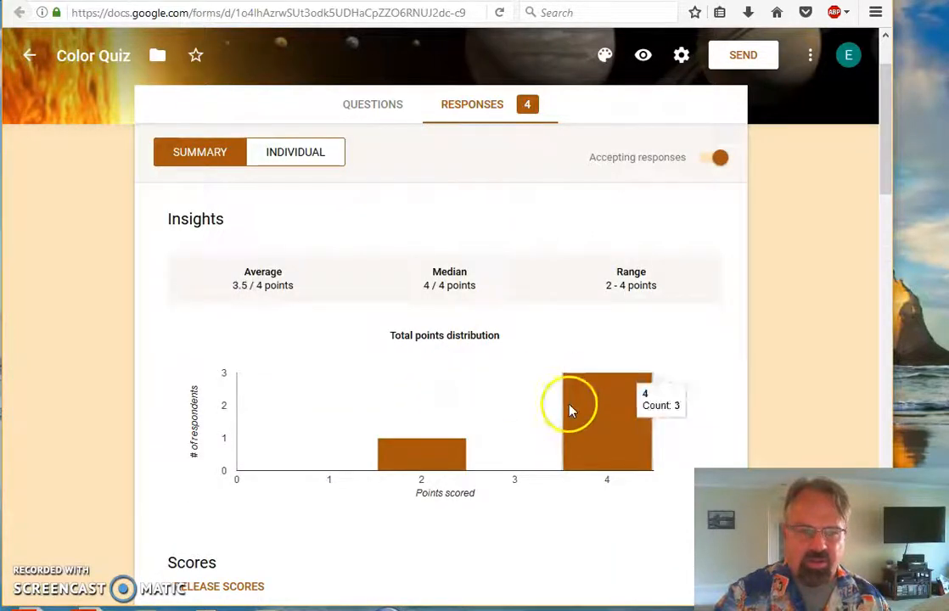
pyautogui.scroll(-3, 570, 402)
pyautogui.scroll(-5, 570, 419)
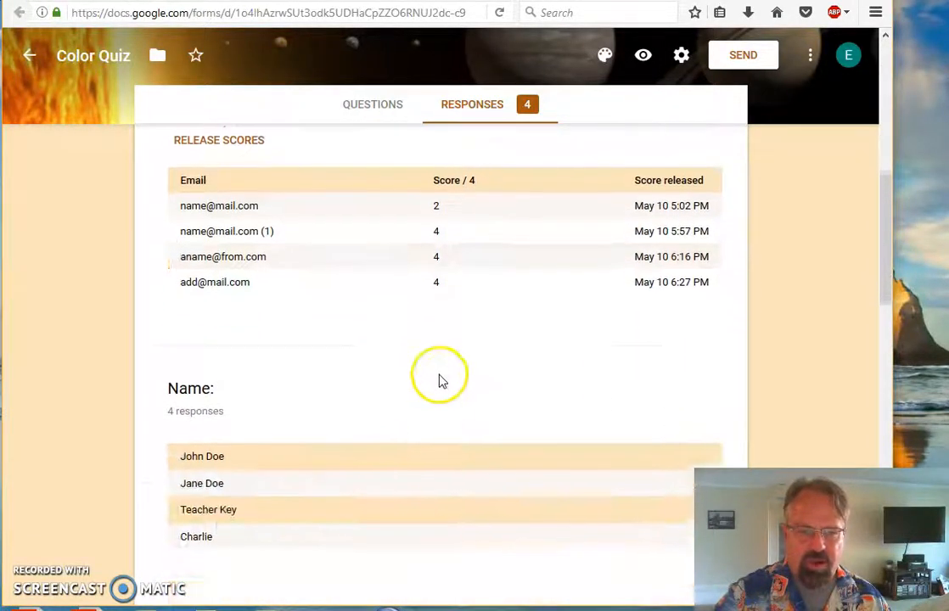
pyautogui.scroll(-1, 422, 318)
pyautogui.scroll(-10, 389, 424)
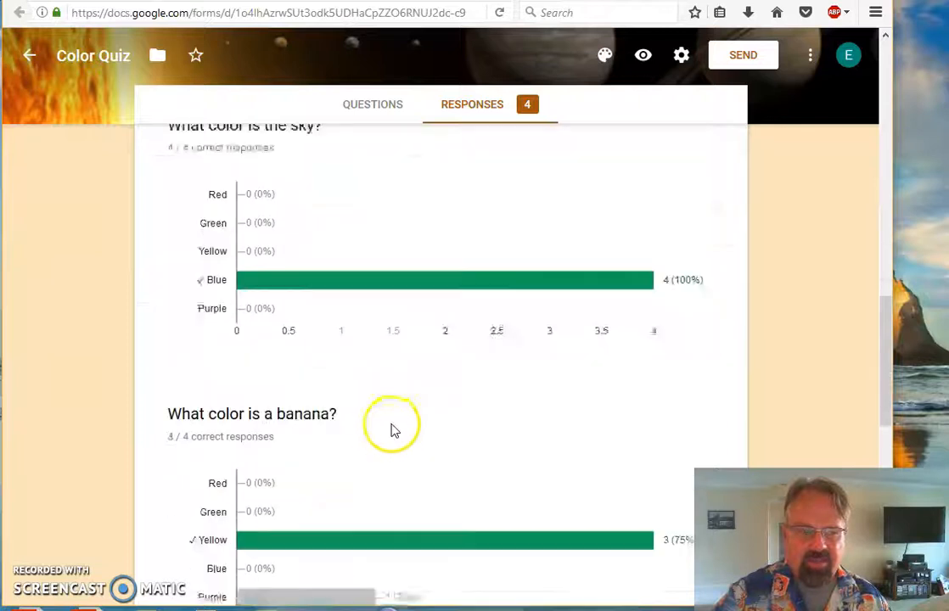
pyautogui.scroll(3, 437, 386)
pyautogui.scroll(-9, 437, 388)
pyautogui.scroll(2, 417, 377)
pyautogui.scroll(-2, 409, 346)
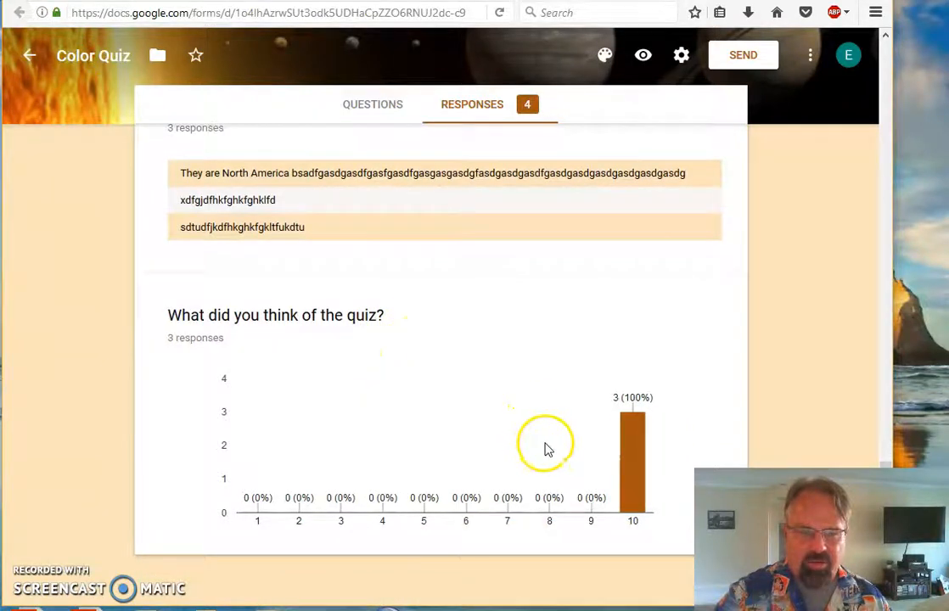
pyautogui.scroll(15, 544, 365)
pyautogui.scroll(10, 535, 358)
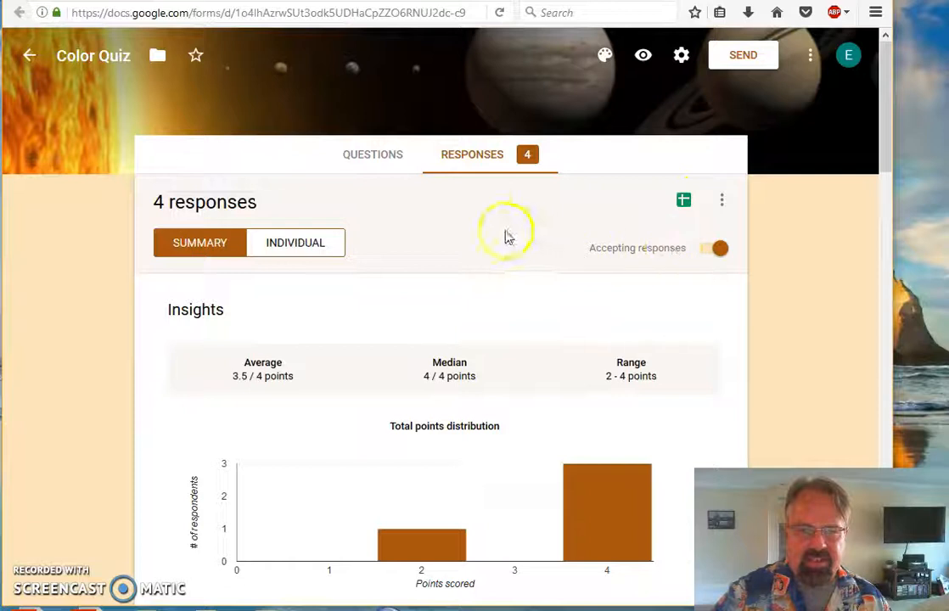
# - Open the linked responses spreadsheet and take Color Quiz (Responses) out of the trash
pyautogui.click(687, 203)
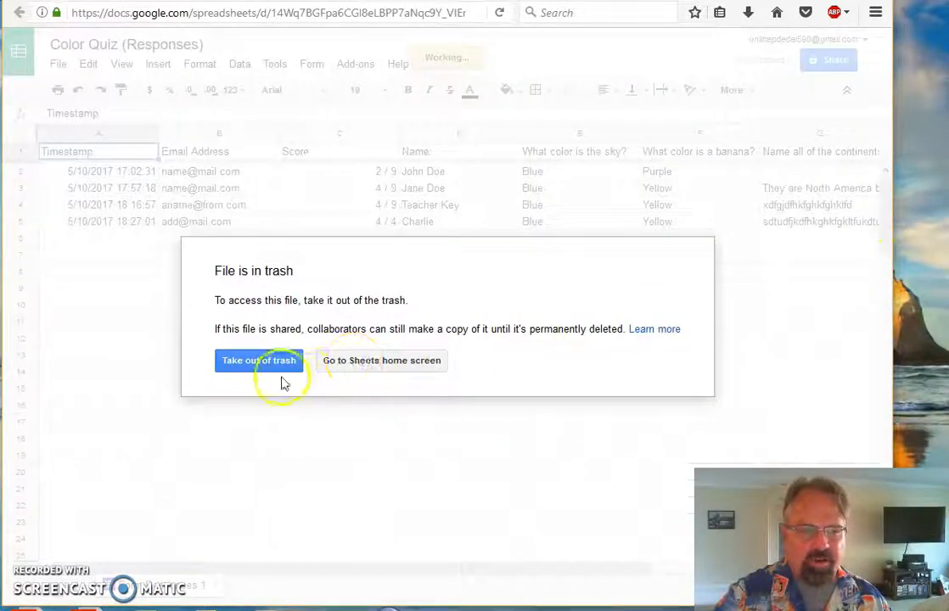
pyautogui.click(381, 371)
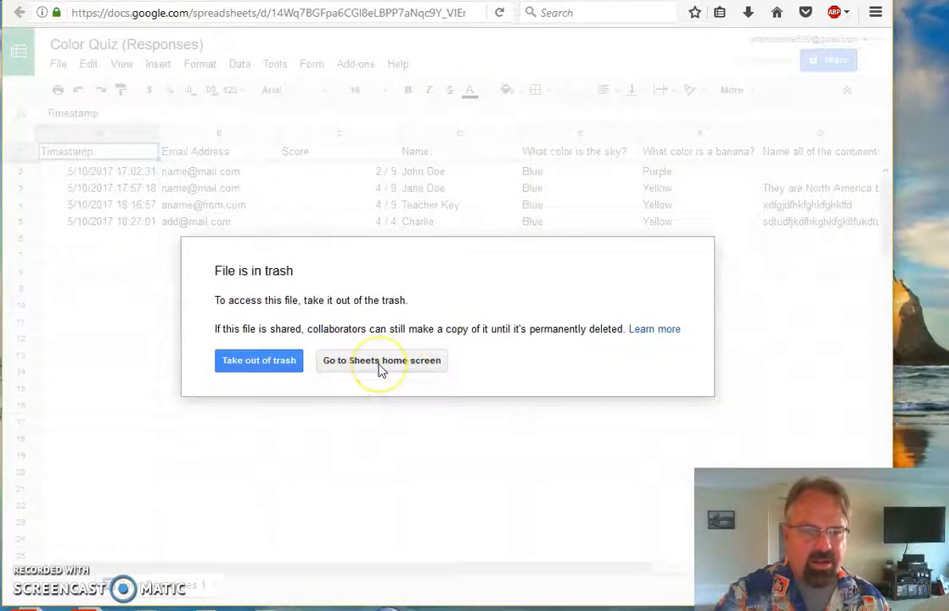
pyautogui.click(269, 361)
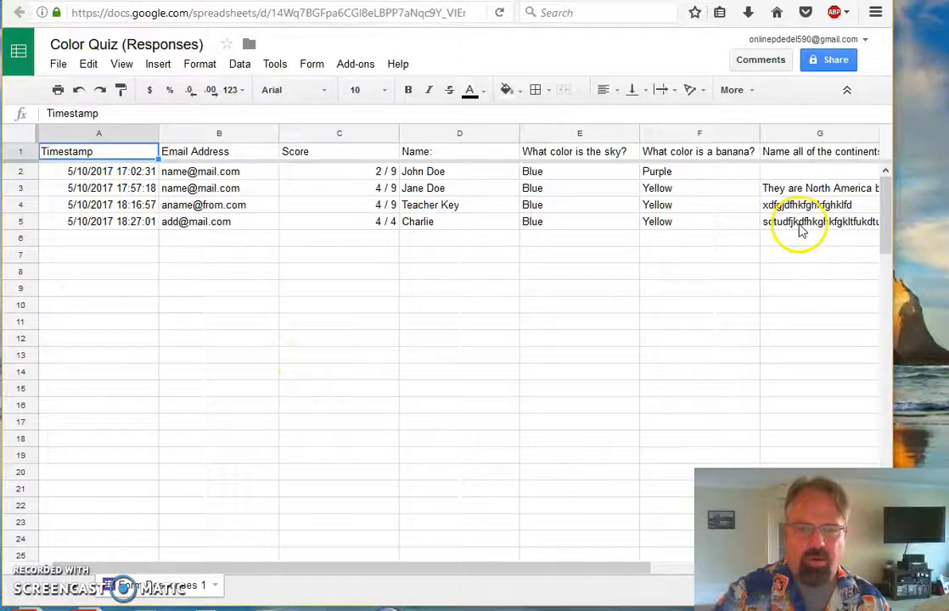
pyautogui.moveTo(417, 569); pyautogui.dragTo(329, 571)
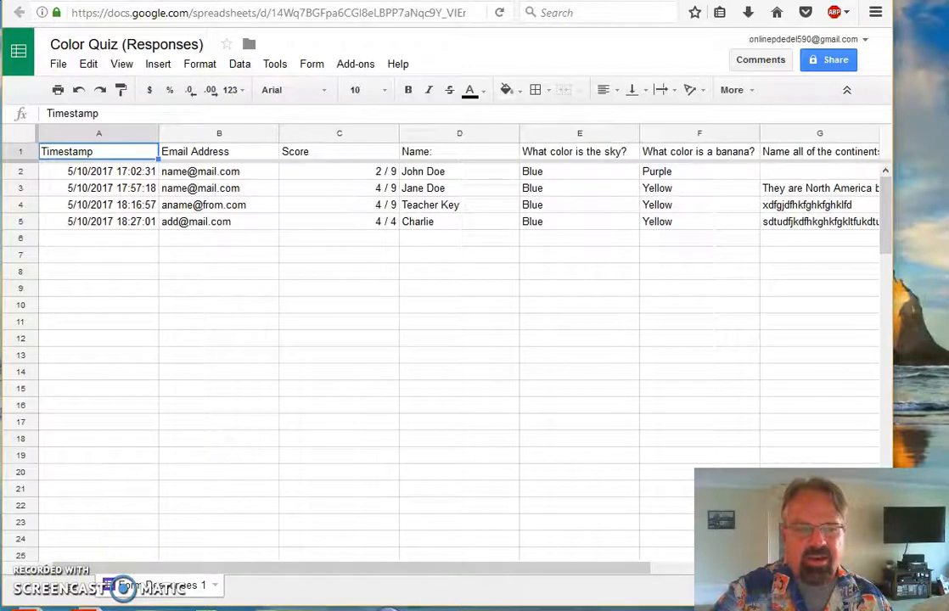
pyautogui.moveTo(311, 569); pyautogui.dragTo(224, 598)
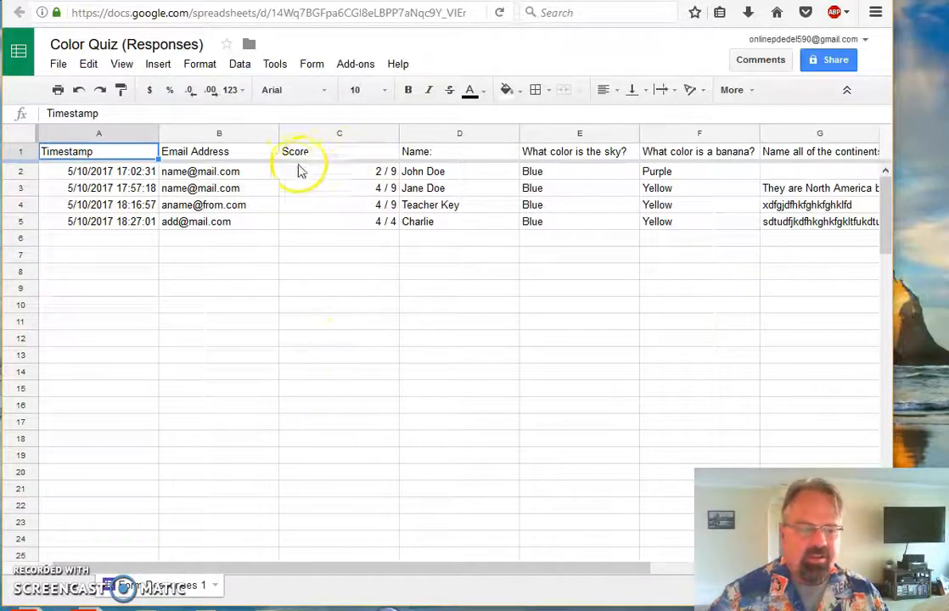
# - Install Flubaroo from Add-ons > Get add-ons and allow it with your Google account
pyautogui.click(356, 66)
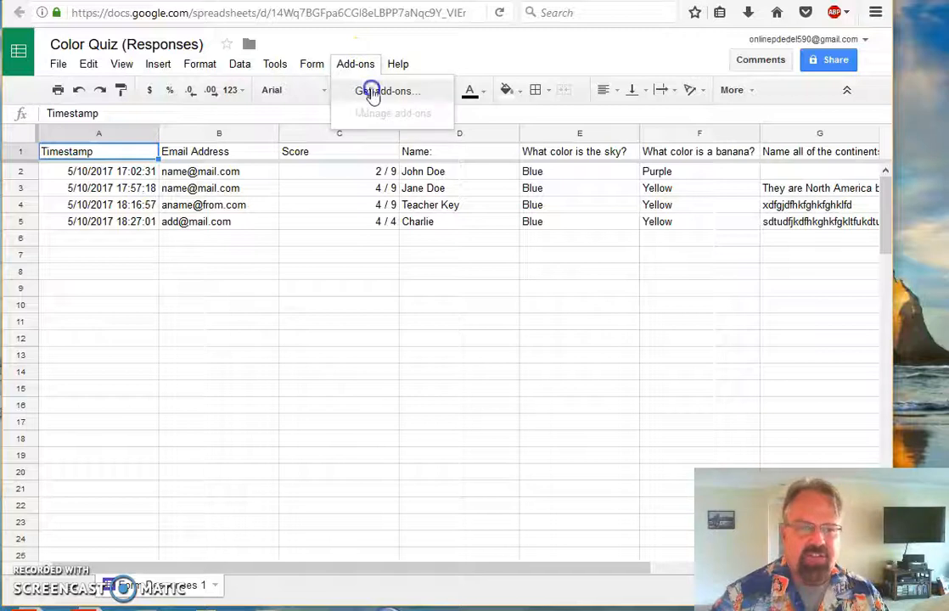
pyautogui.click(372, 91)
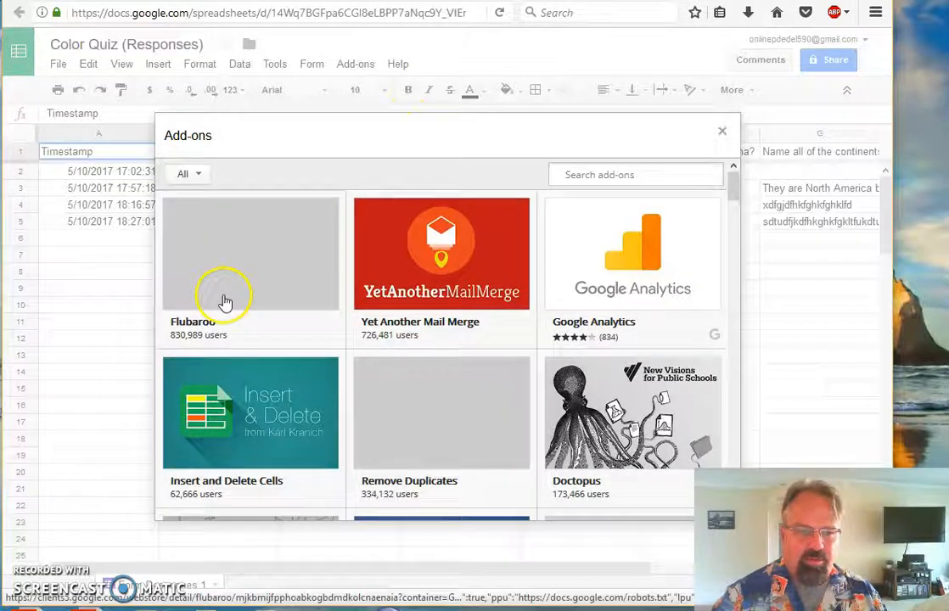
pyautogui.moveTo(222, 299)
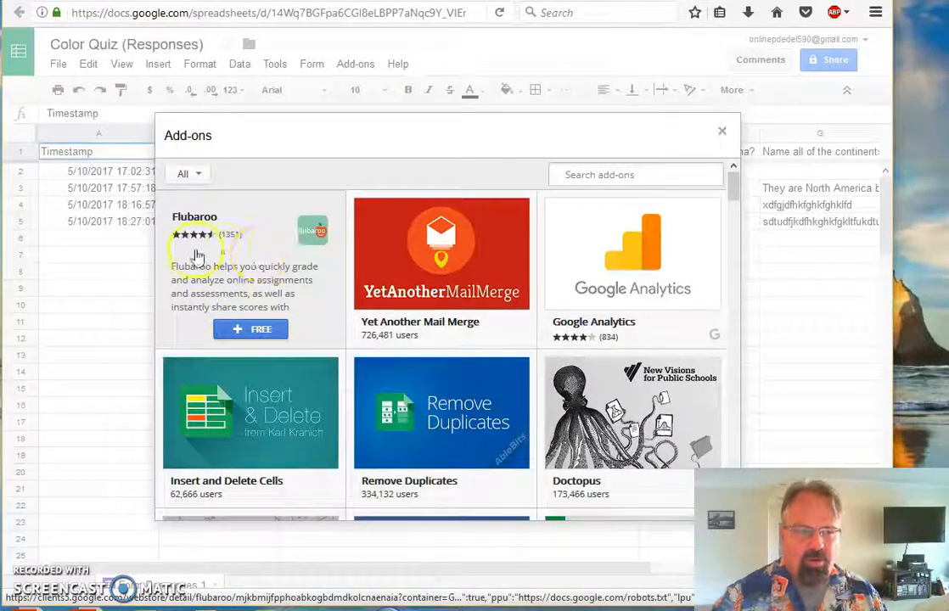
pyautogui.click(241, 333)
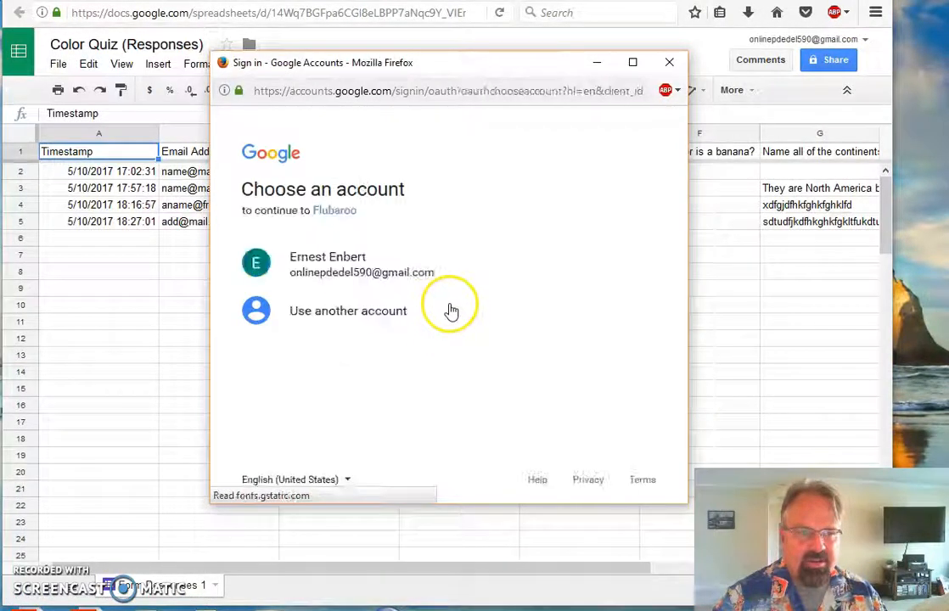
pyautogui.click(327, 270)
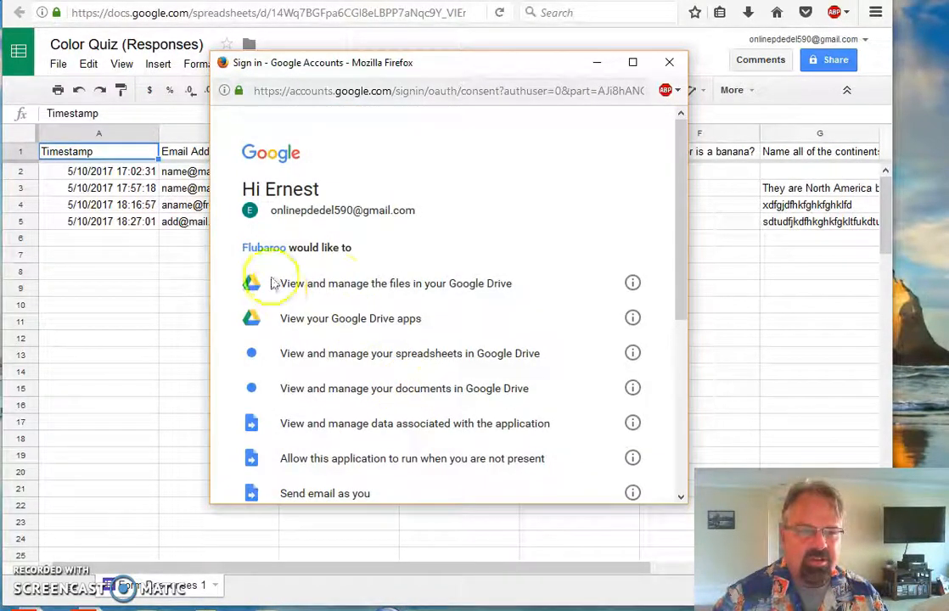
pyautogui.scroll(-6, 442, 228)
pyautogui.click(611, 415)
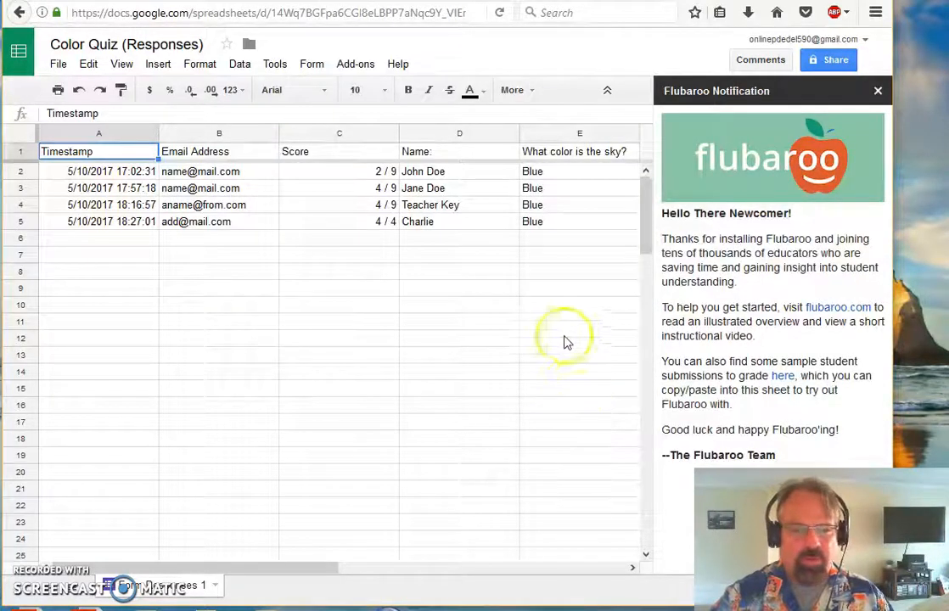
# - Launch Flubaroo's Grade Assignment and accept the suggested Step 1 grading option for every question
pyautogui.click(355, 67)
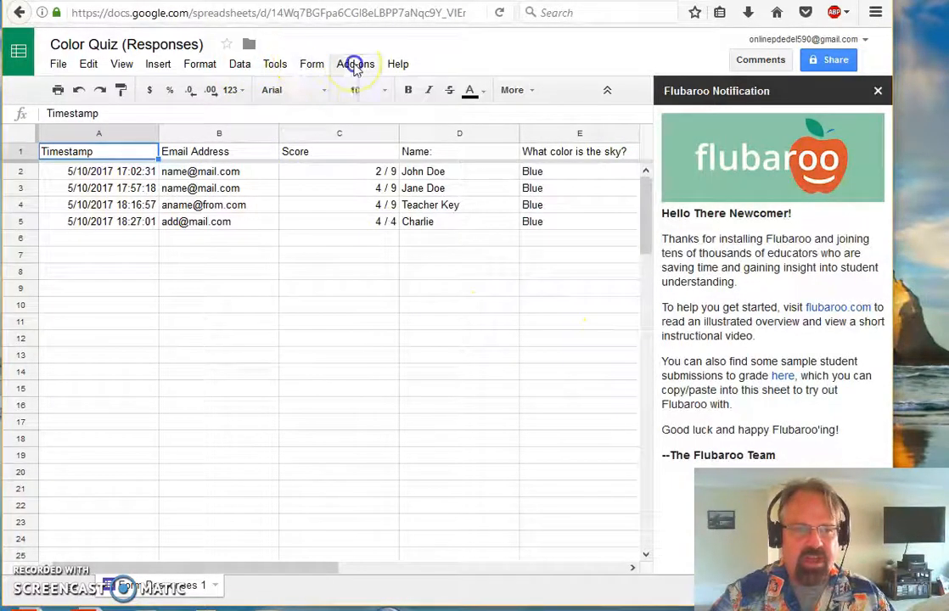
pyautogui.moveTo(372, 96)
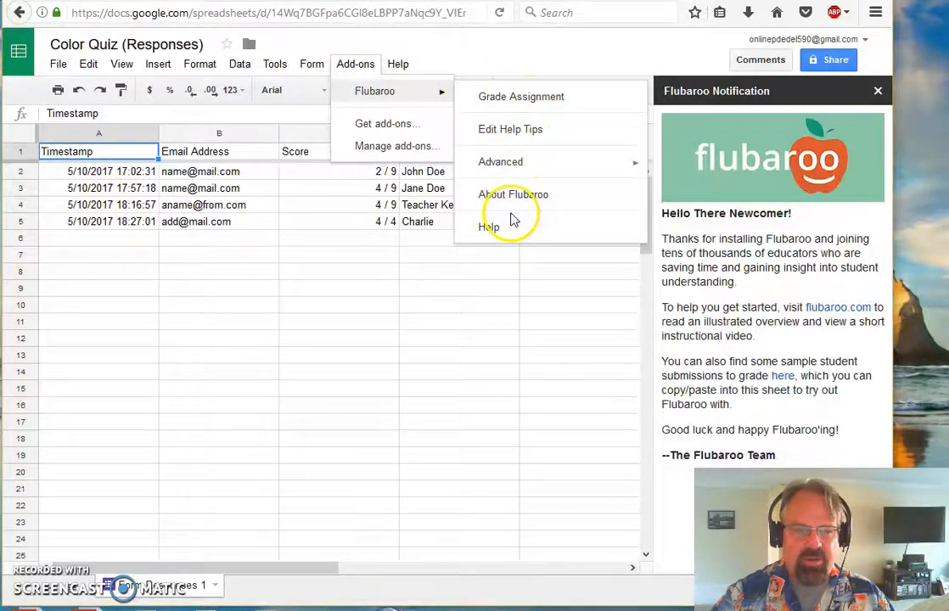
pyautogui.moveTo(546, 167)
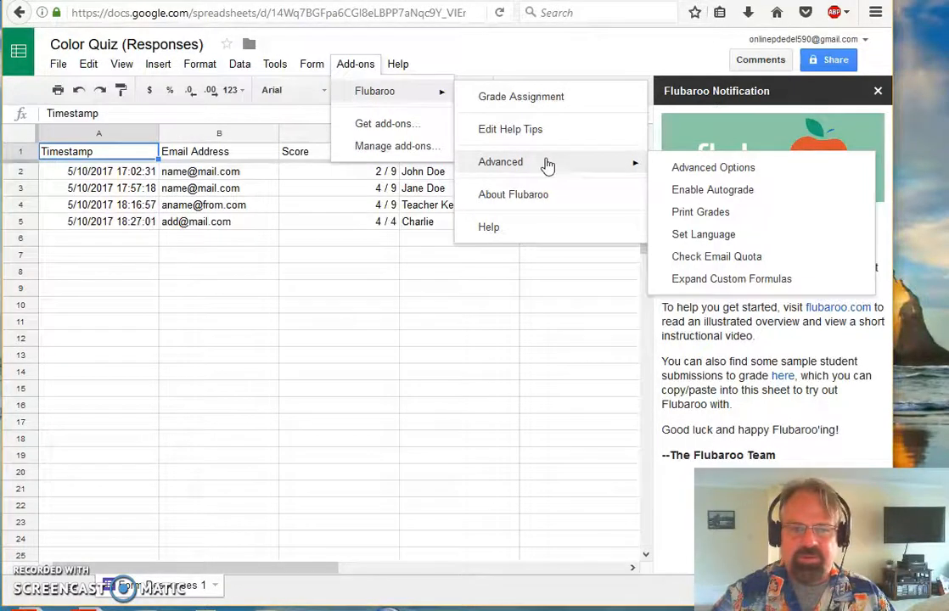
pyautogui.click(534, 100)
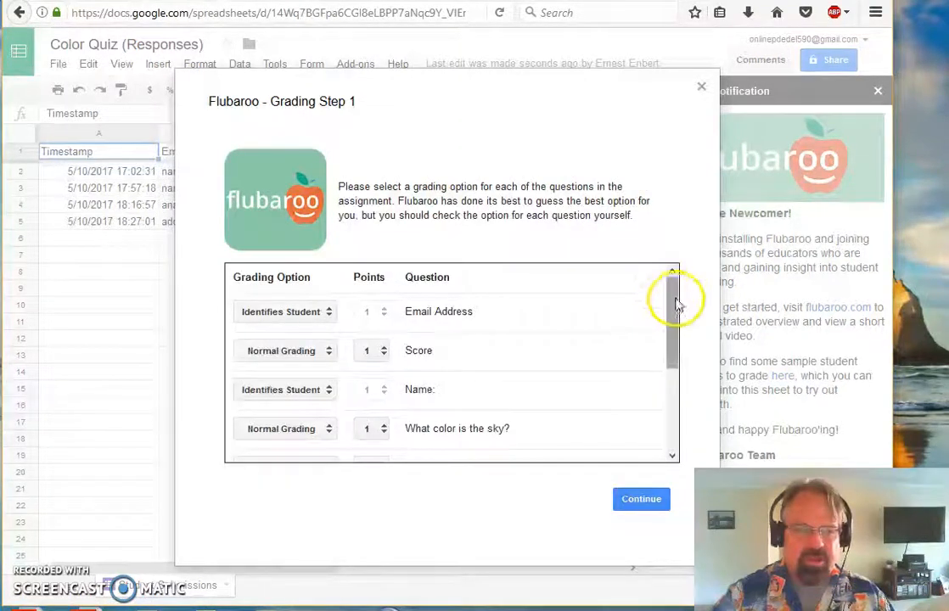
pyautogui.scroll(-3, 667, 318)
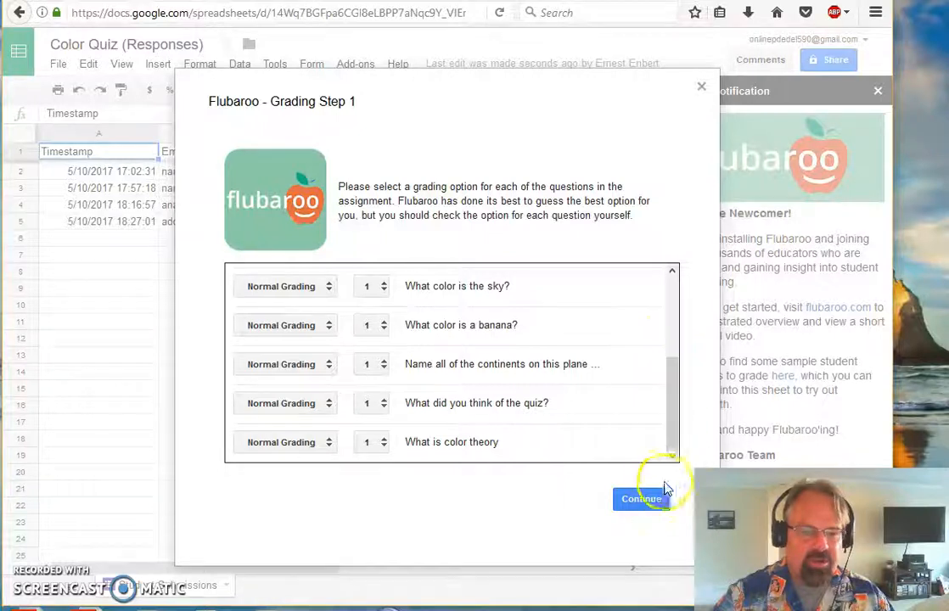
pyautogui.click(642, 503)
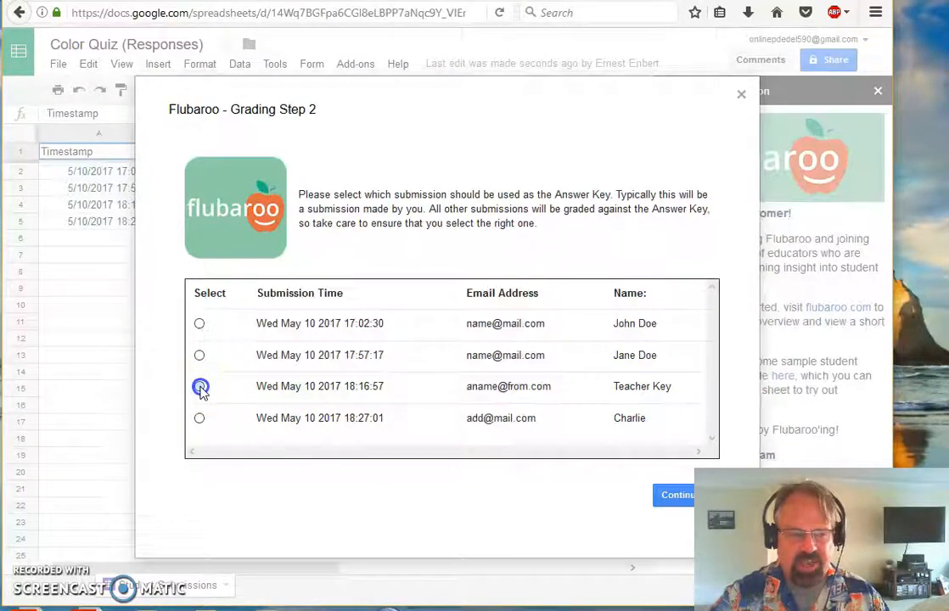
# - Grade all four submissions using the Teacher Key submission as the answer key
pyautogui.click(677, 506)
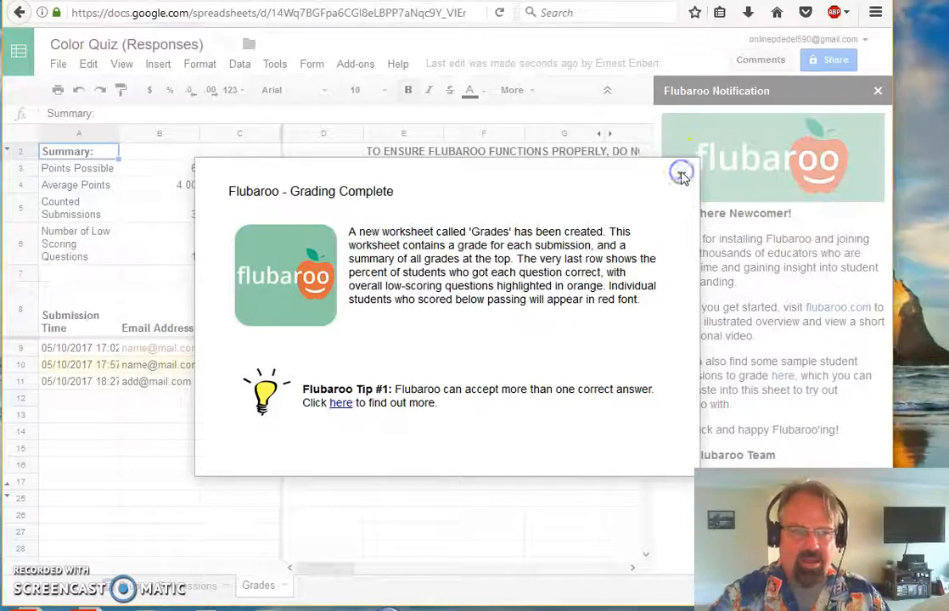
# - Close the Grading Complete notice and scroll across the Grades sheet's scores and question columns
pyautogui.click(682, 175)
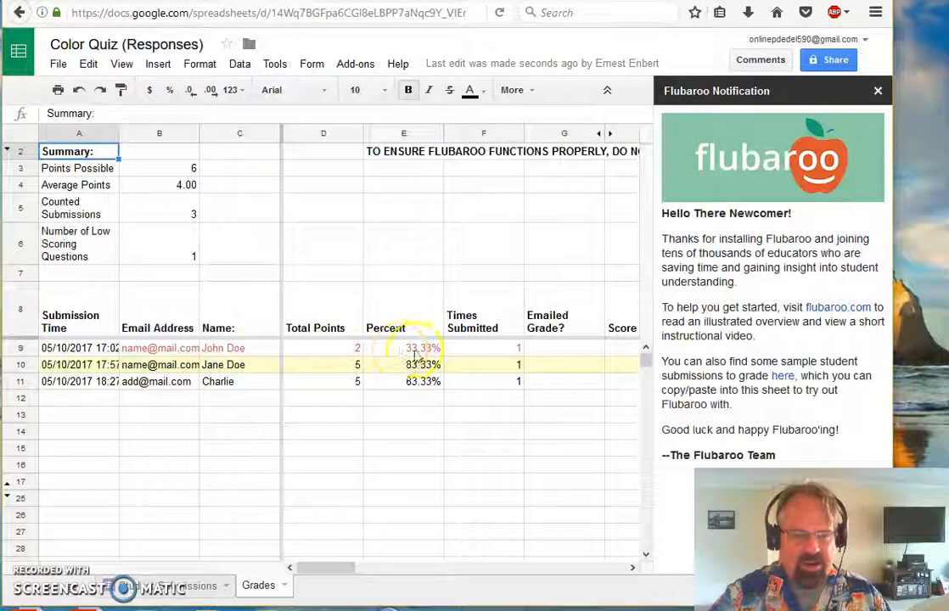
pyautogui.moveTo(337, 575); pyautogui.dragTo(435, 565)
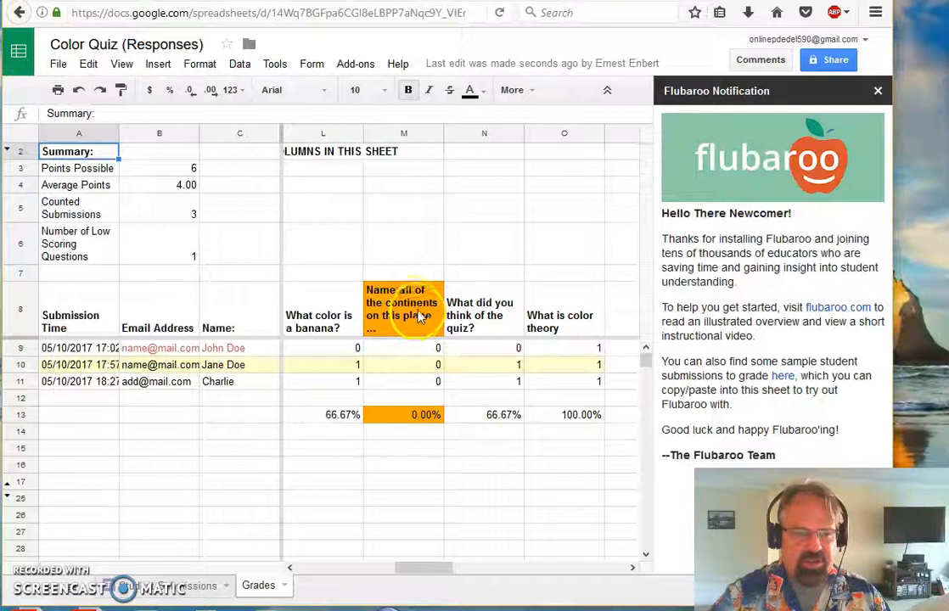
pyautogui.moveTo(423, 570); pyautogui.dragTo(282, 554)
pyautogui.scroll(-8, 532, 387)
pyautogui.scroll(8, 533, 387)
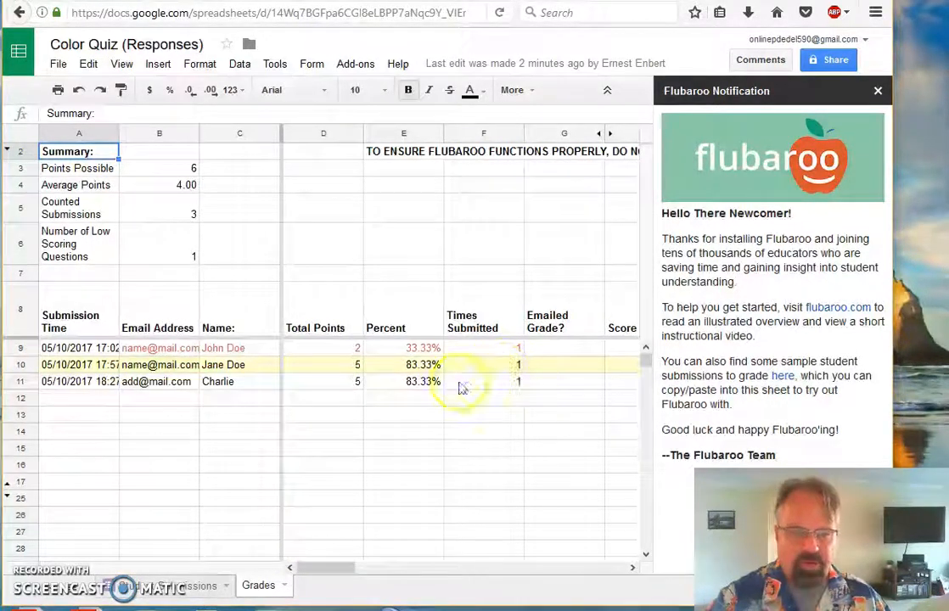
pyautogui.moveTo(335, 573); pyautogui.dragTo(401, 570)
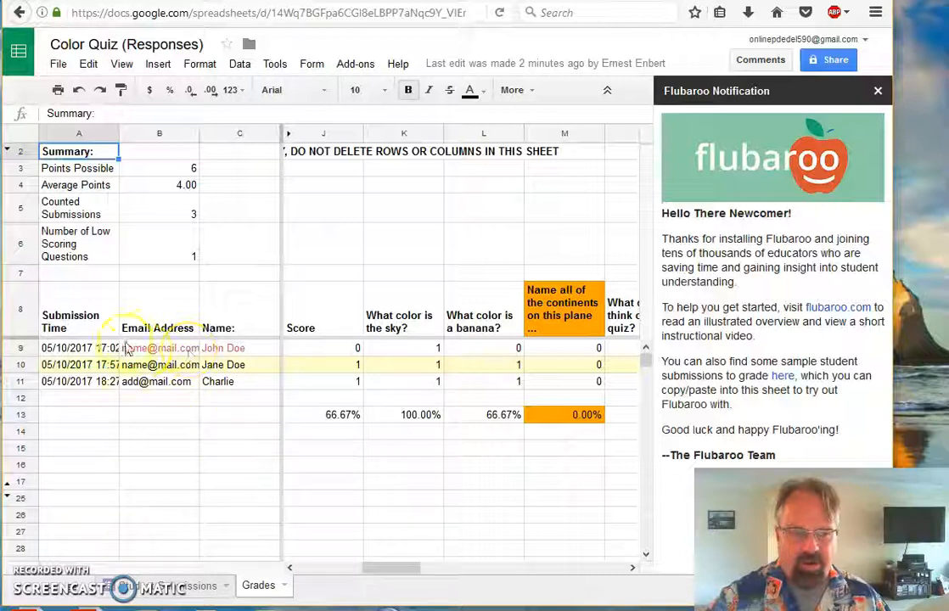